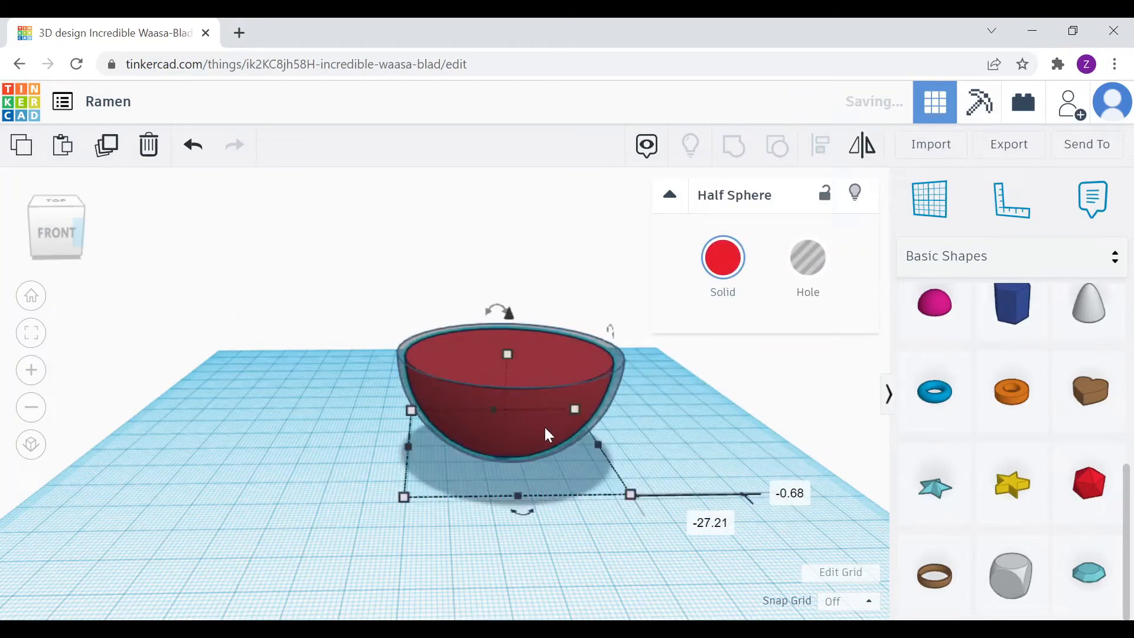
From the top view, try centering the dark half sphere over the red one, then undo it
click(56, 201)
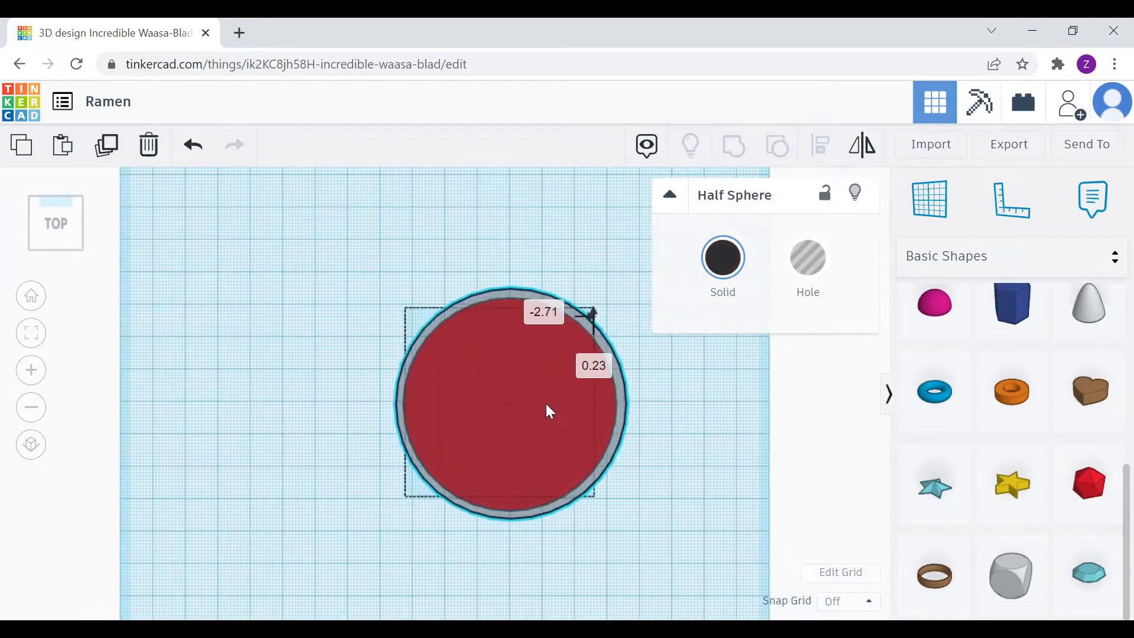
right_drag(618, 459, 506, 338)
key(ctrl+z)
Raise the red half sphere by 0.92, try lifting the dark one 4.23, then undo the lift
click(855, 193)
click(520, 379)
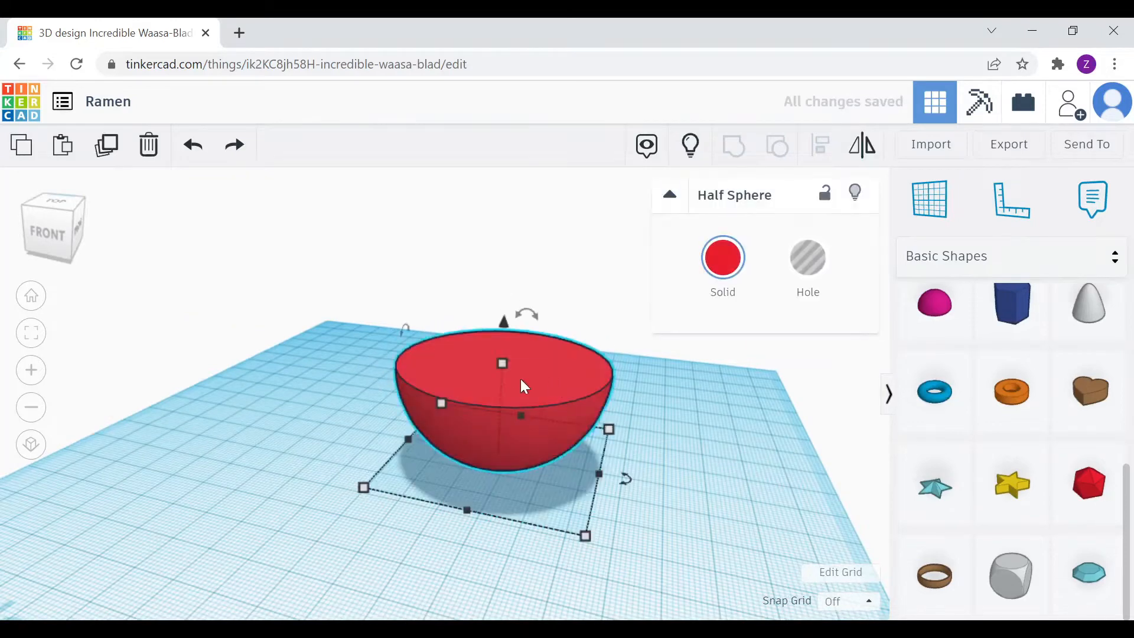
drag(506, 324, 507, 321)
click(579, 257)
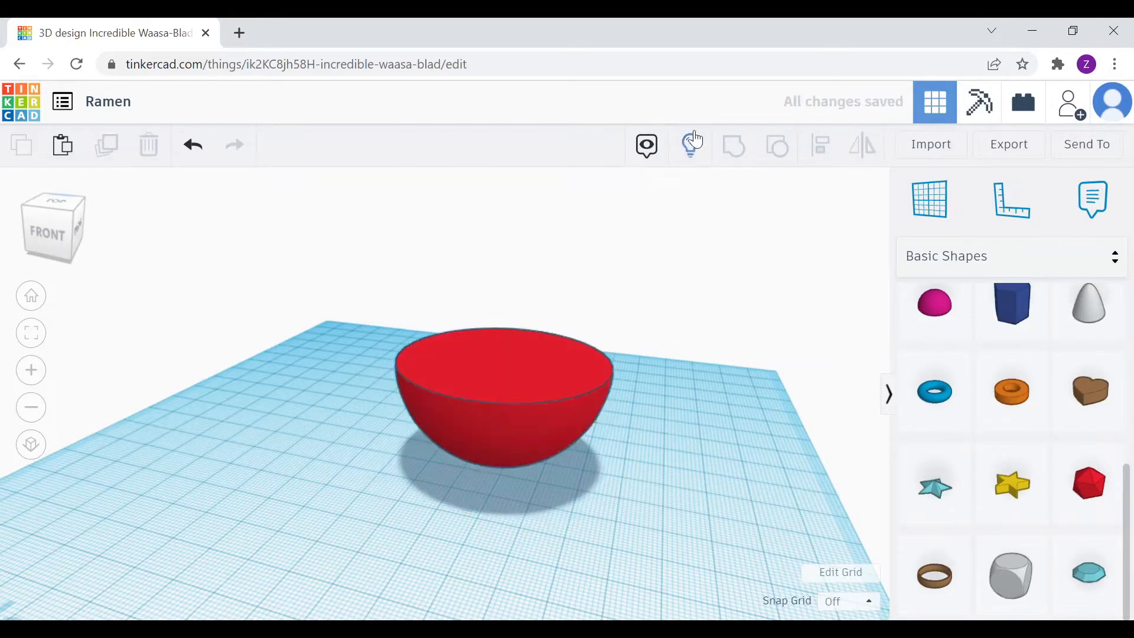
click(691, 147)
click(536, 367)
click(391, 346)
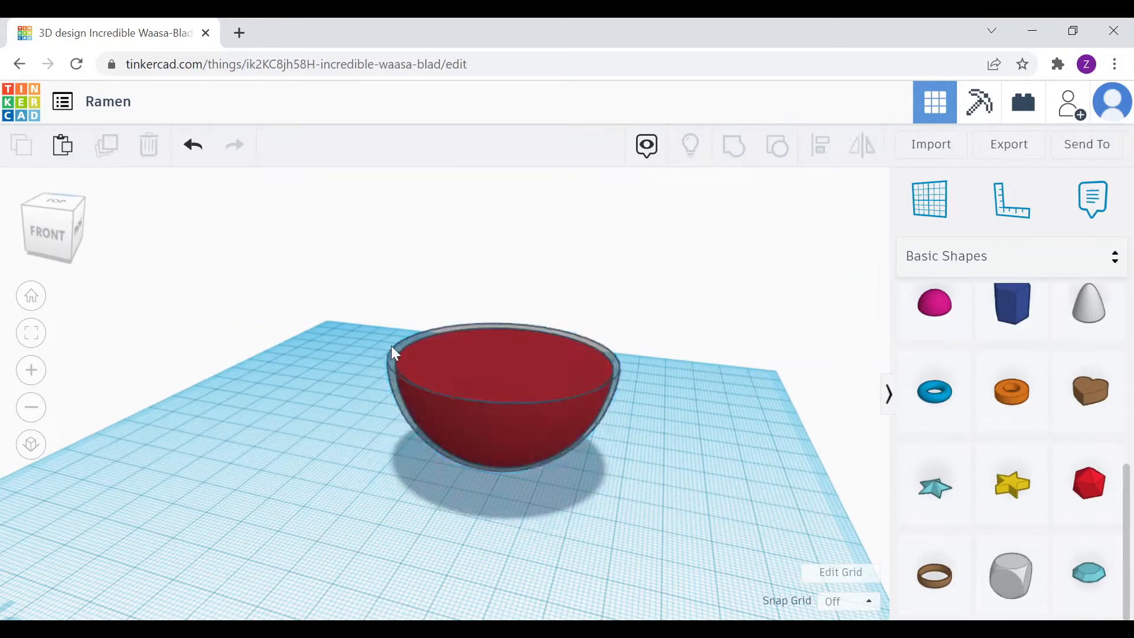
drag(504, 316, 506, 289)
key(ctrl+z)
key(ctrl+z)
key(ctrl+z)
key(ctrl+z)
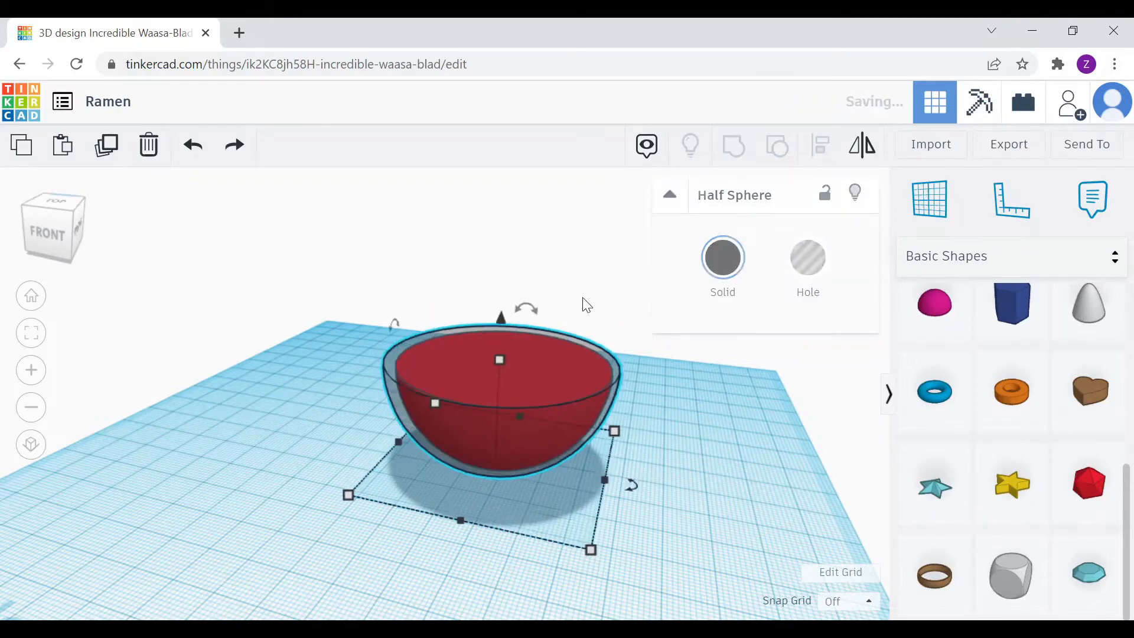
Move the red half sphere into the dark one and nudge both slightly in top view
click(664, 397)
drag(664, 397, 547, 385)
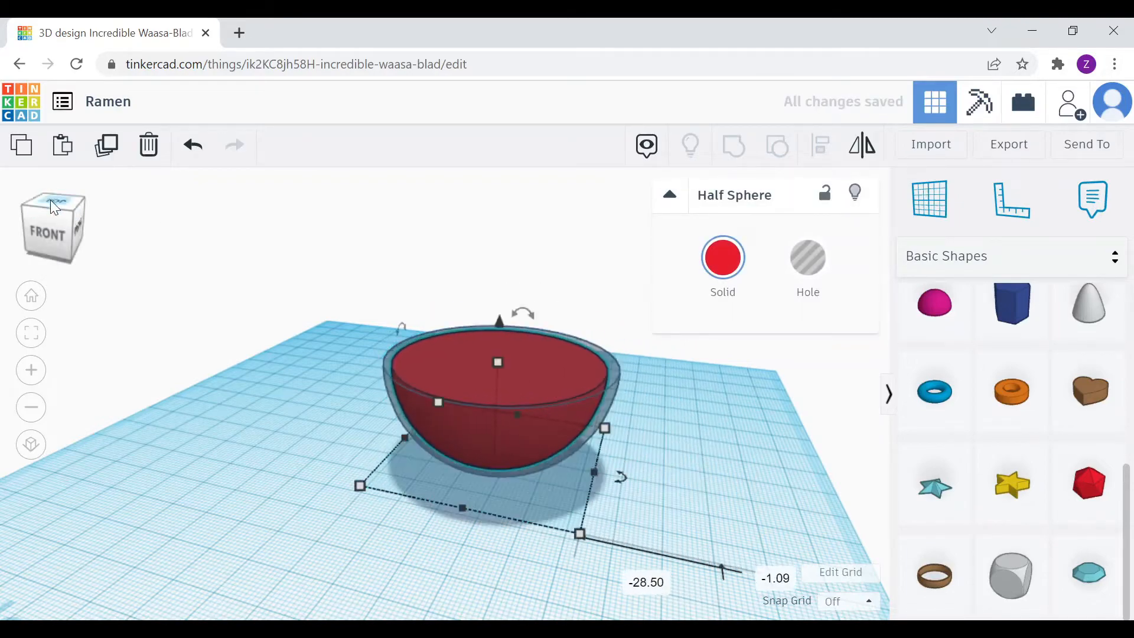
click(58, 202)
shift+click(511, 305)
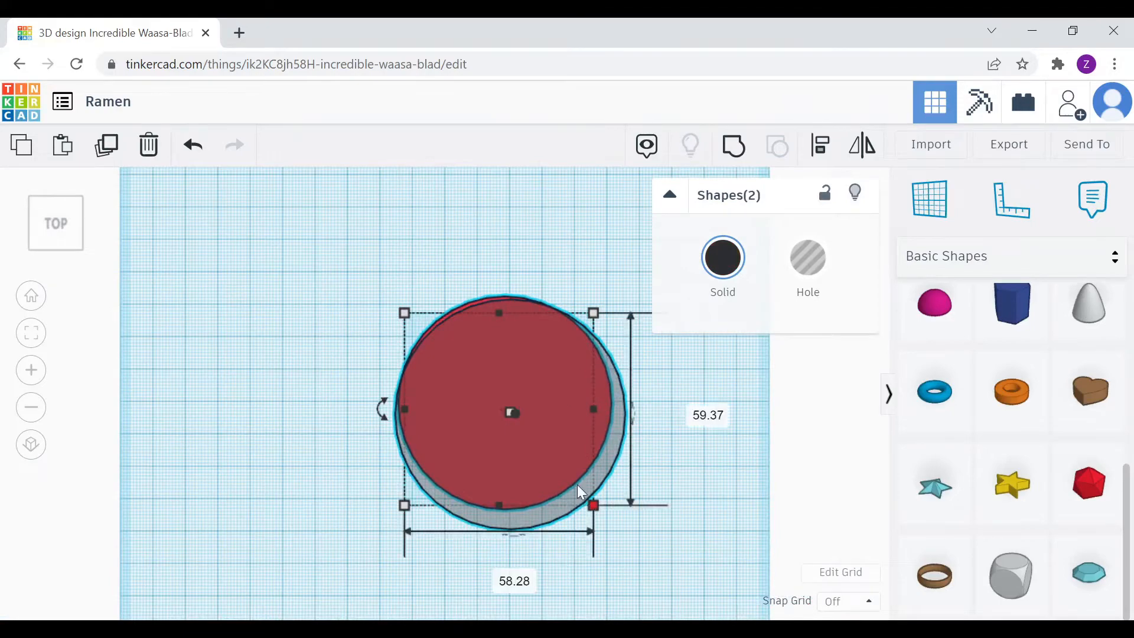
drag(555, 483, 556, 472)
click(553, 482)
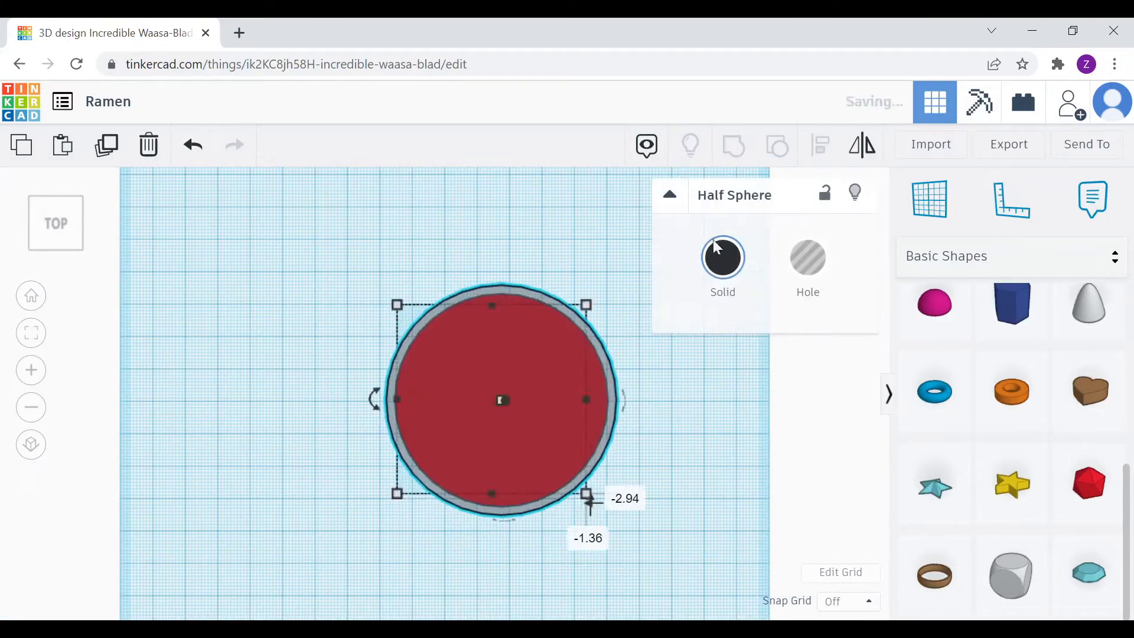
Hide the dark half sphere and turn the red half sphere into a hole
click(855, 192)
right_drag(697, 401, 689, 260)
click(547, 372)
click(808, 258)
click(681, 373)
key(ctrl+shift+h)
right_drag(675, 349, 675, 413)
Group the two half spheres, then undo the grouping so they are separate again
drag(660, 484, 523, 322)
key(ctrl+g)
click(685, 449)
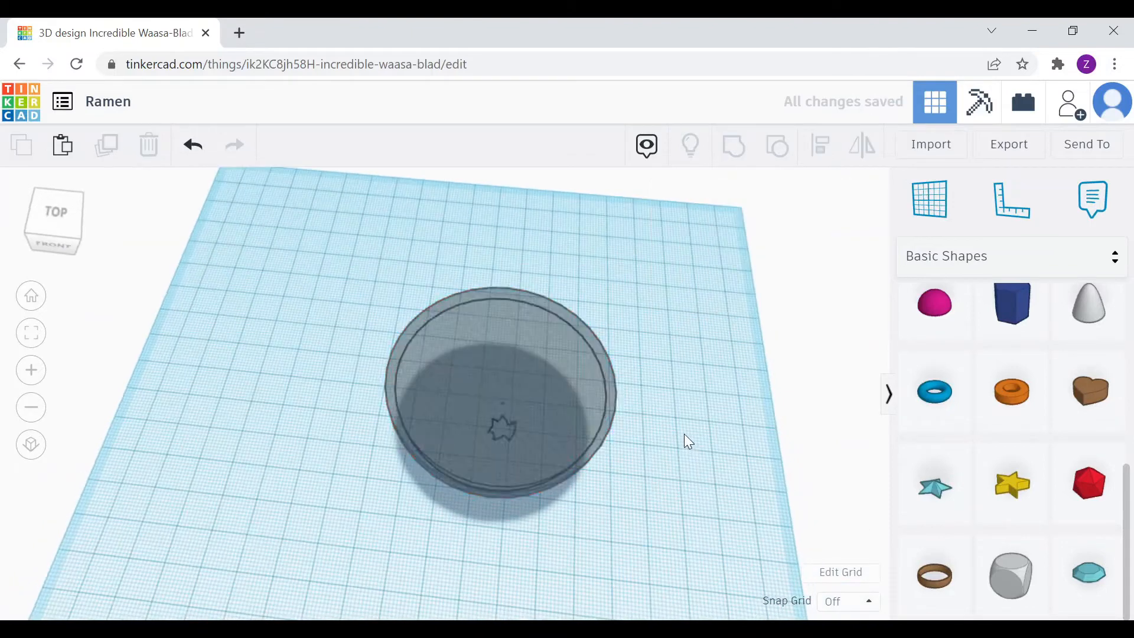
right_drag(684, 434, 768, 385)
key(ctrl+z)
Move the red half sphere onto the dark half sphere
click(800, 384)
click(573, 423)
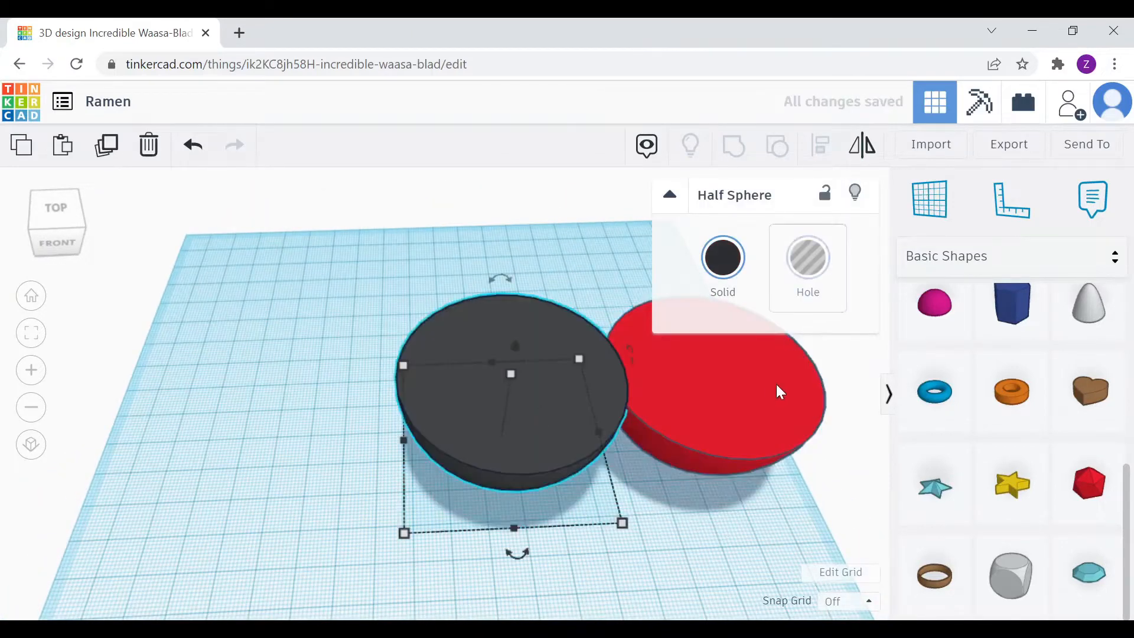
scroll(968, 437, up, 7)
scroll(969, 436, down, 7)
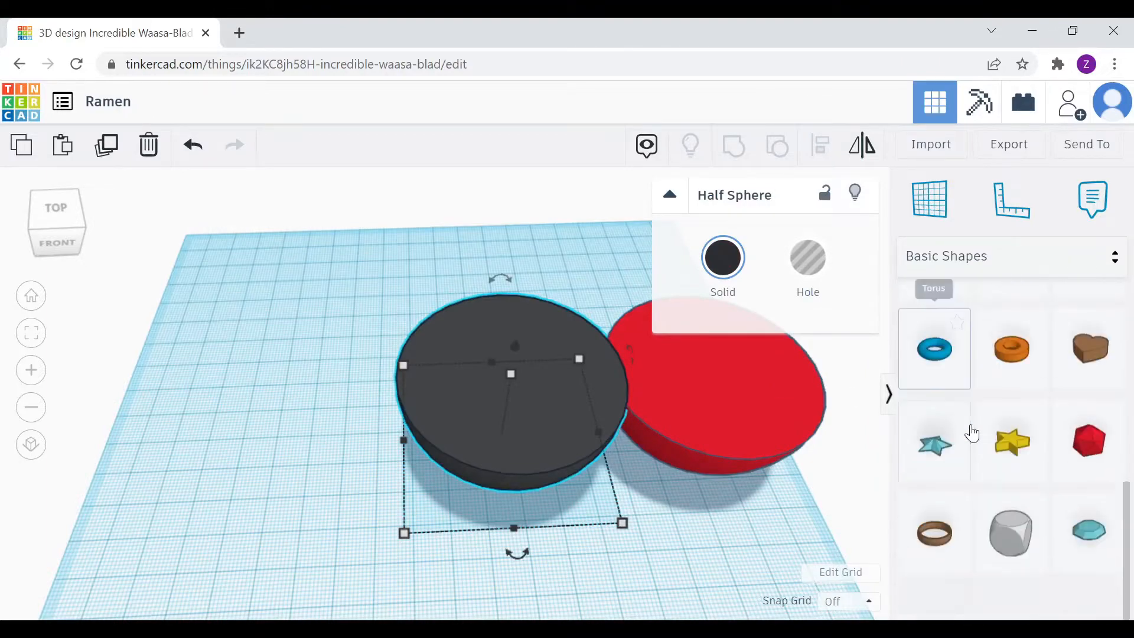
click(762, 425)
right_drag(762, 424, 768, 465)
drag(771, 471, 507, 410)
right_drag(506, 410, 621, 357)
Make the red half sphere a hole and set the dark bowl to Transparent
click(547, 363)
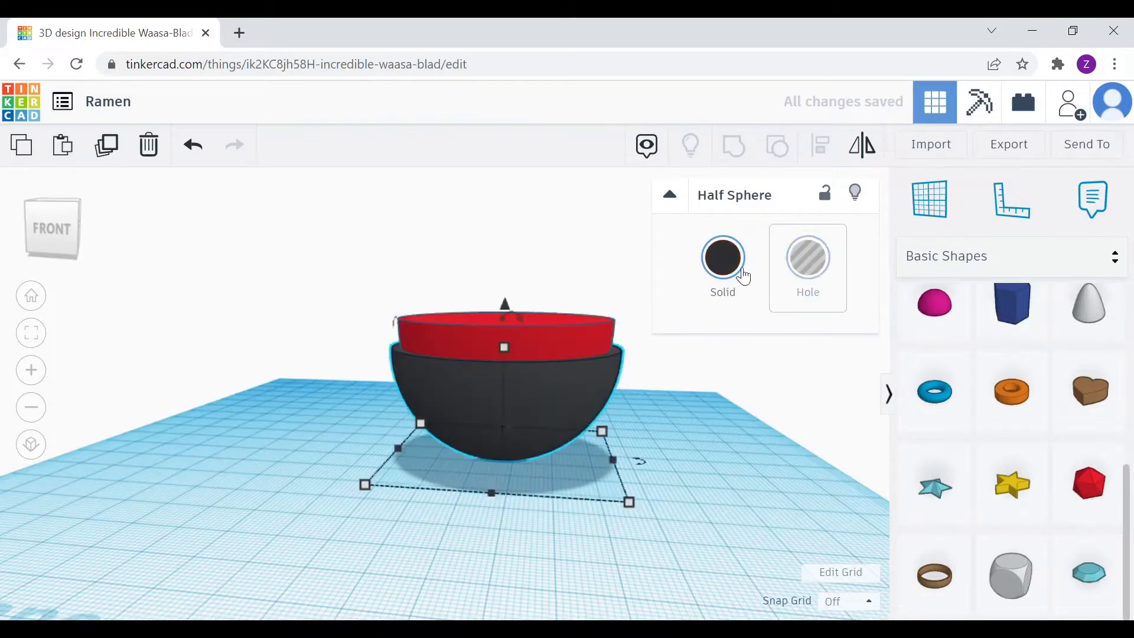
click(555, 332)
click(810, 263)
click(562, 390)
click(724, 260)
click(993, 502)
click(653, 395)
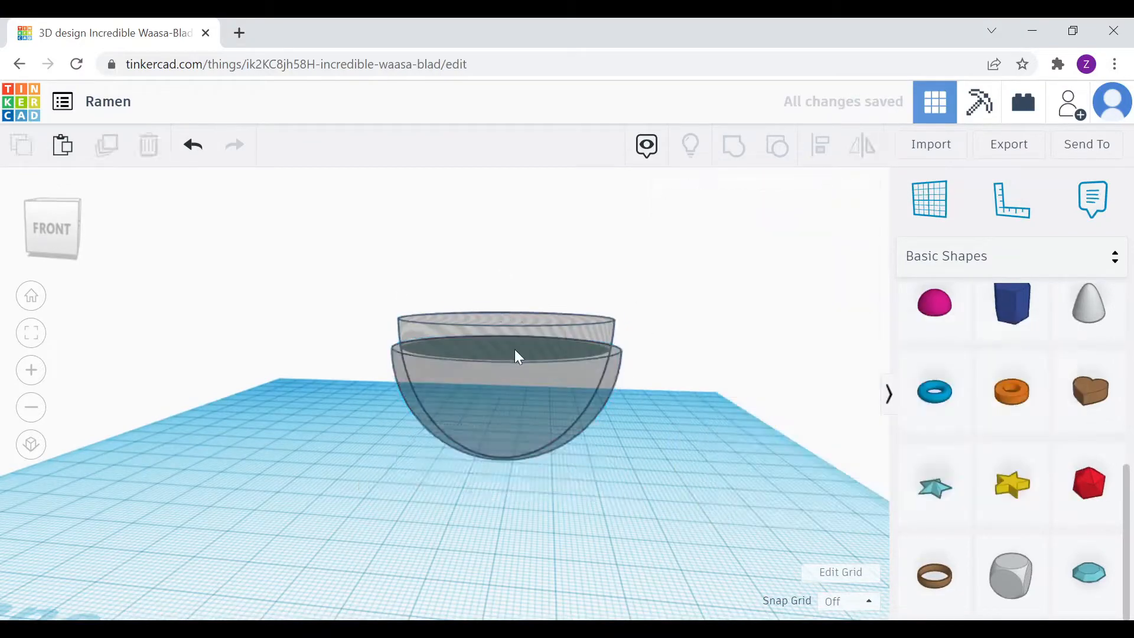
From the right view, center the hole in the bowl and raise it to 1.34
click(514, 347)
right_drag(514, 348, 449, 348)
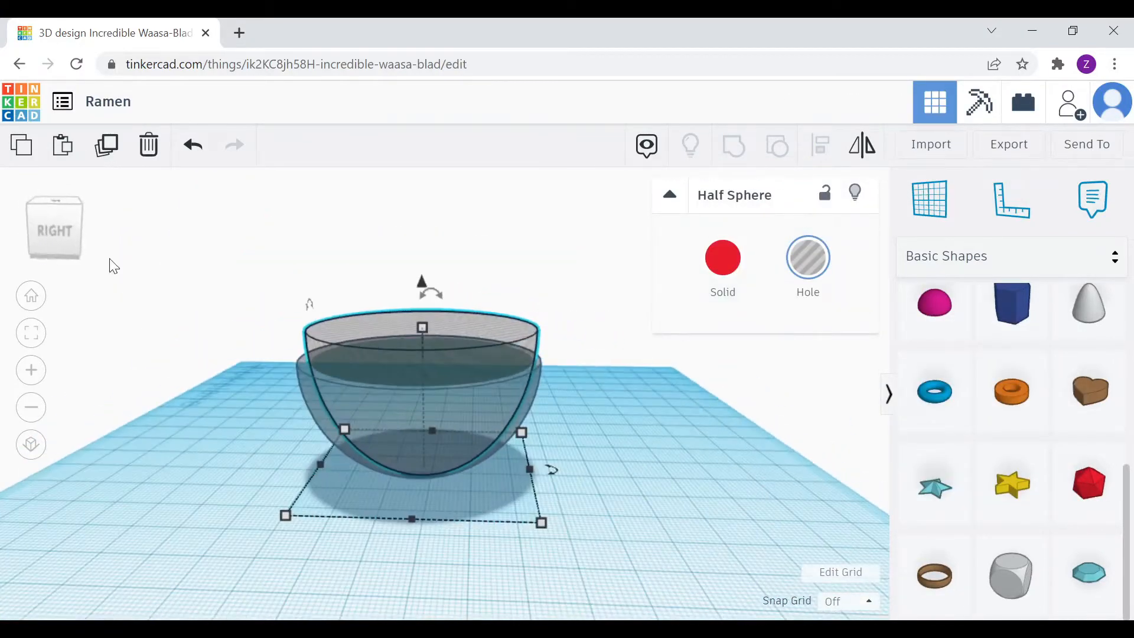
click(58, 228)
drag(485, 307, 485, 307)
drag(424, 267, 424, 261)
Select both half spheres and group them with Ctrl+G to cut out the hollow
click(94, 225)
click(93, 229)
click(93, 229)
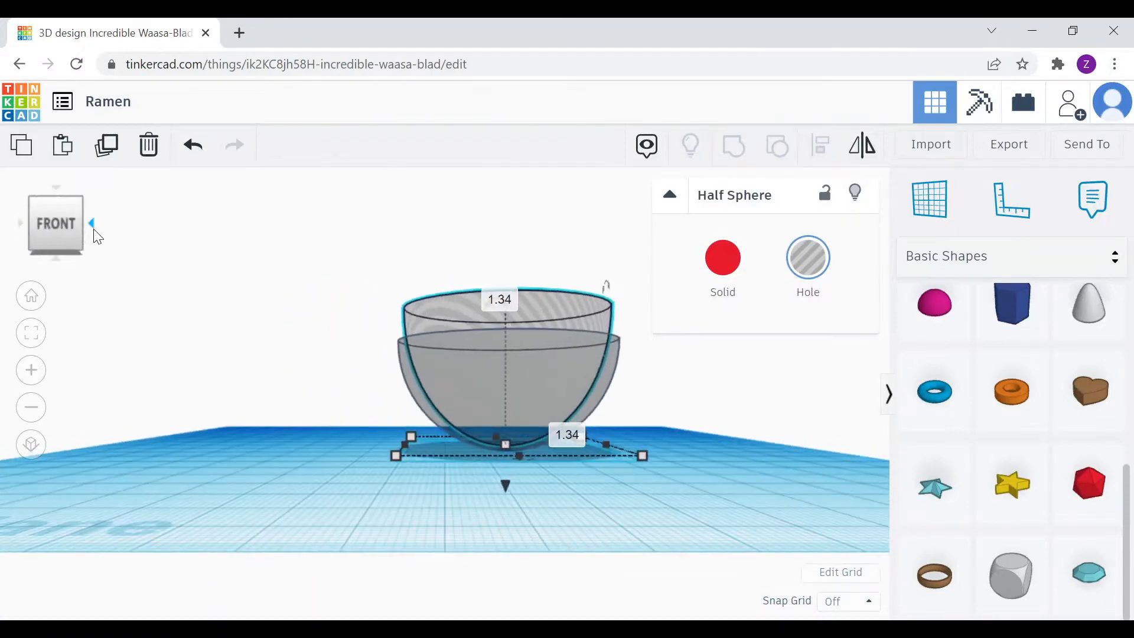
right_drag(596, 322, 612, 385)
click(624, 388)
drag(665, 431, 367, 205)
key(ctrl+g)
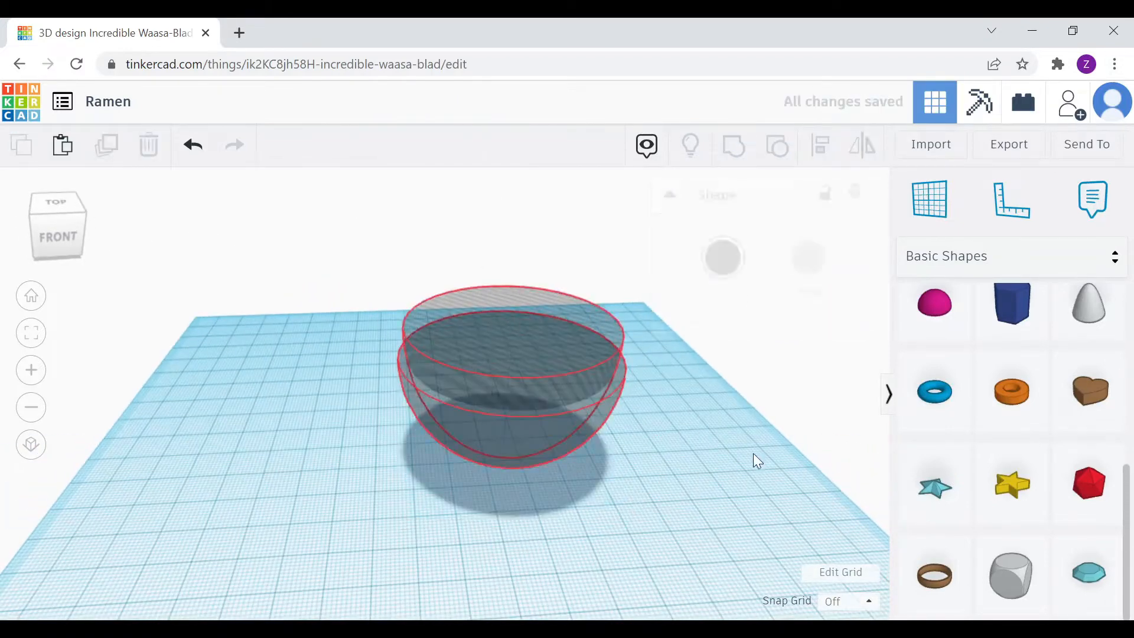
Untick Transparent so the bowl is opaque black again
click(604, 408)
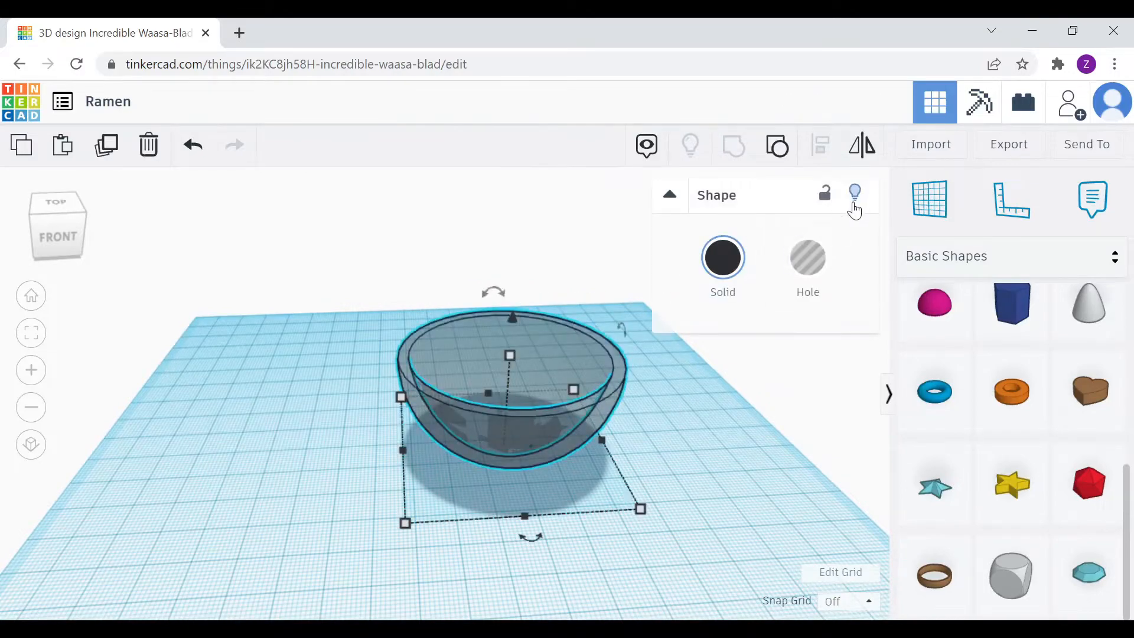
click(723, 260)
click(1030, 507)
click(349, 456)
right_drag(348, 456, 344, 431)
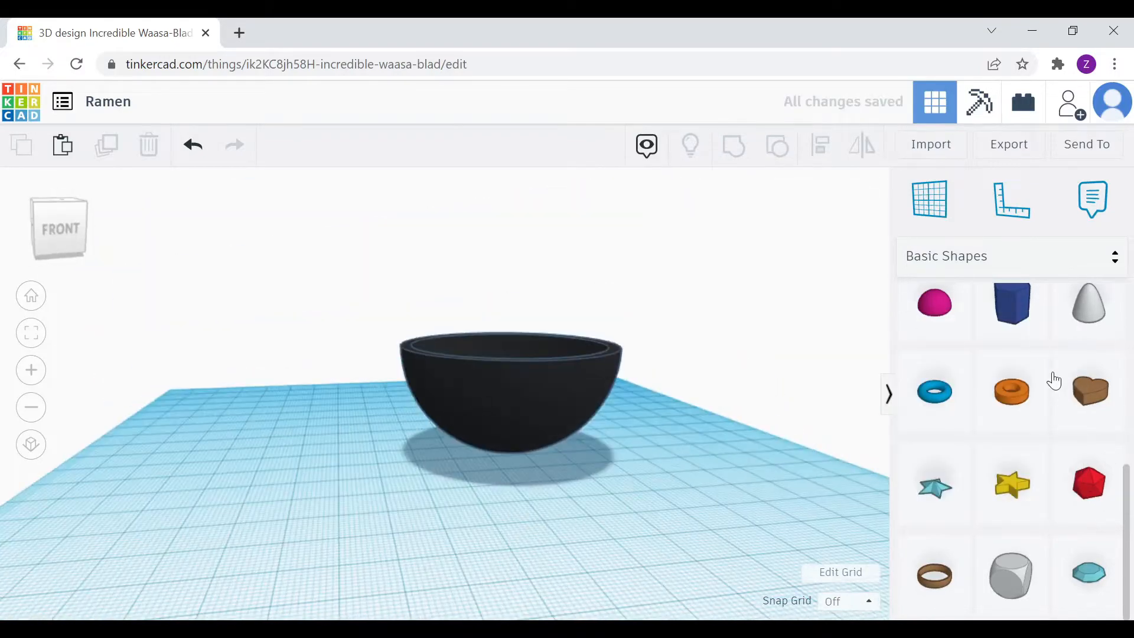
Add a black half sphere and place it under the bowl as a foot
drag(960, 322, 651, 446)
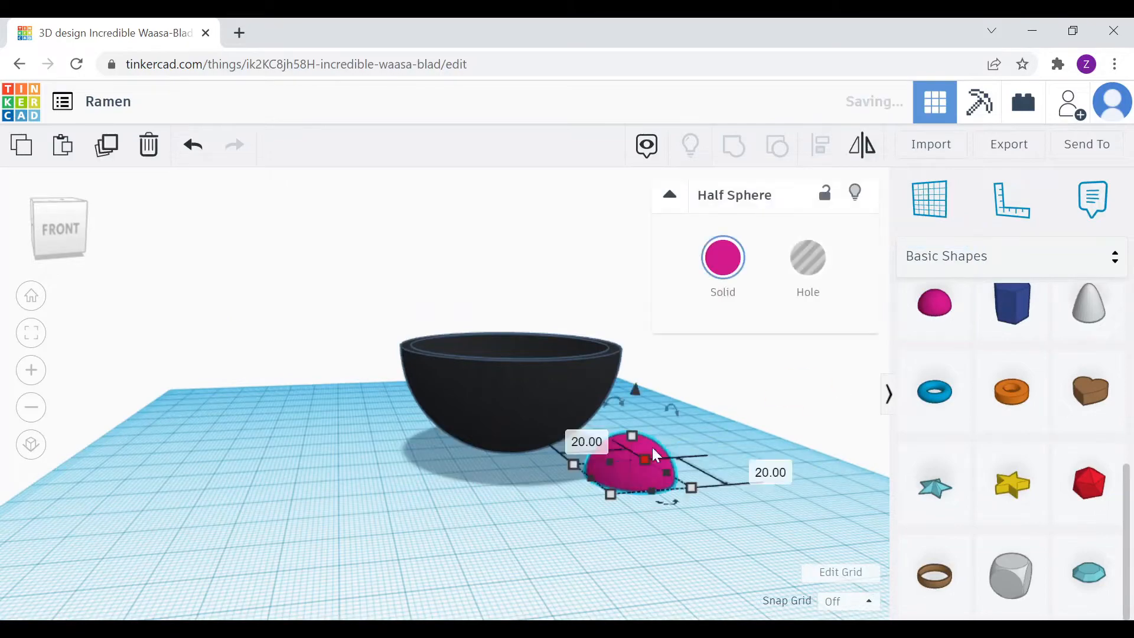
click(723, 258)
click(1056, 451)
click(68, 248)
click(20, 225)
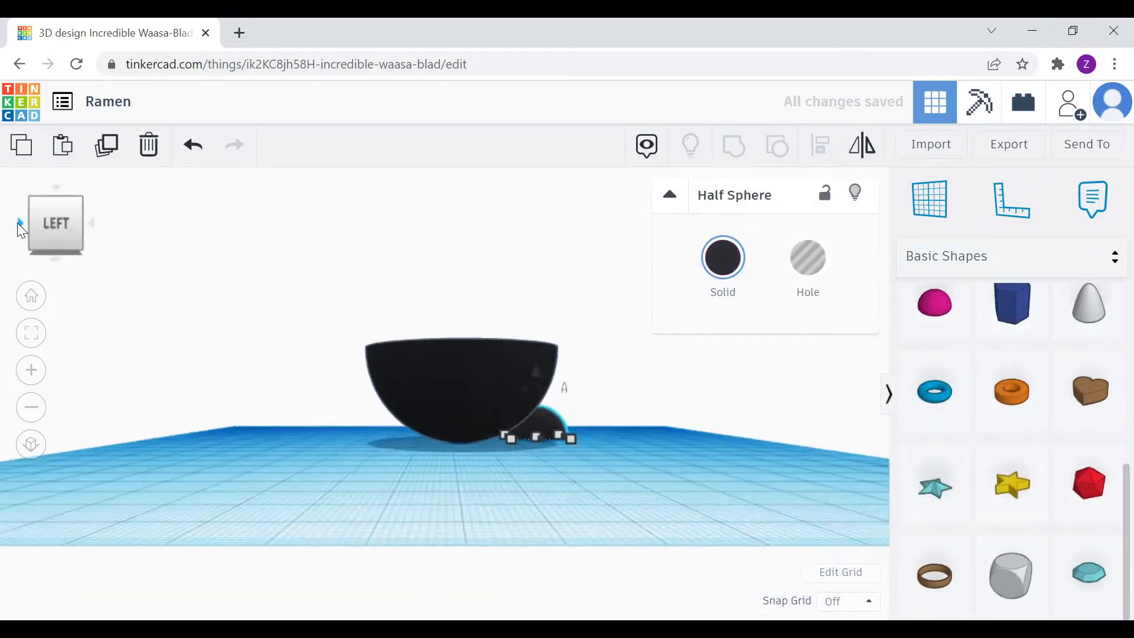
click(20, 224)
click(21, 226)
click(56, 258)
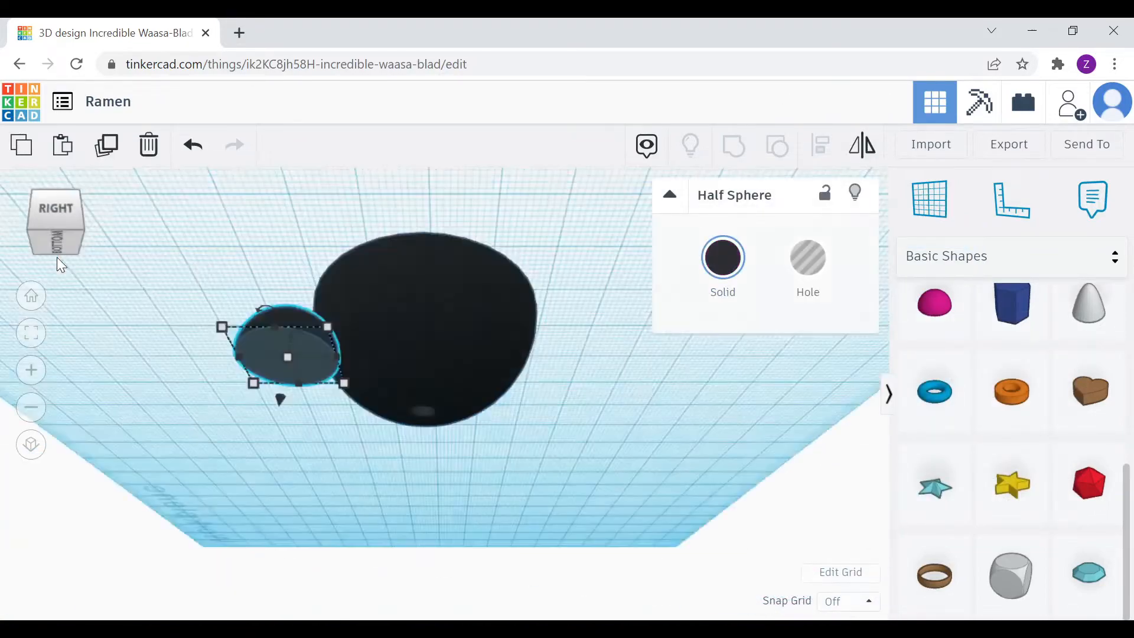
drag(438, 353, 438, 354)
click(53, 259)
Inspect the bowl from the left side, from below, and from above into its hollow
click(307, 322)
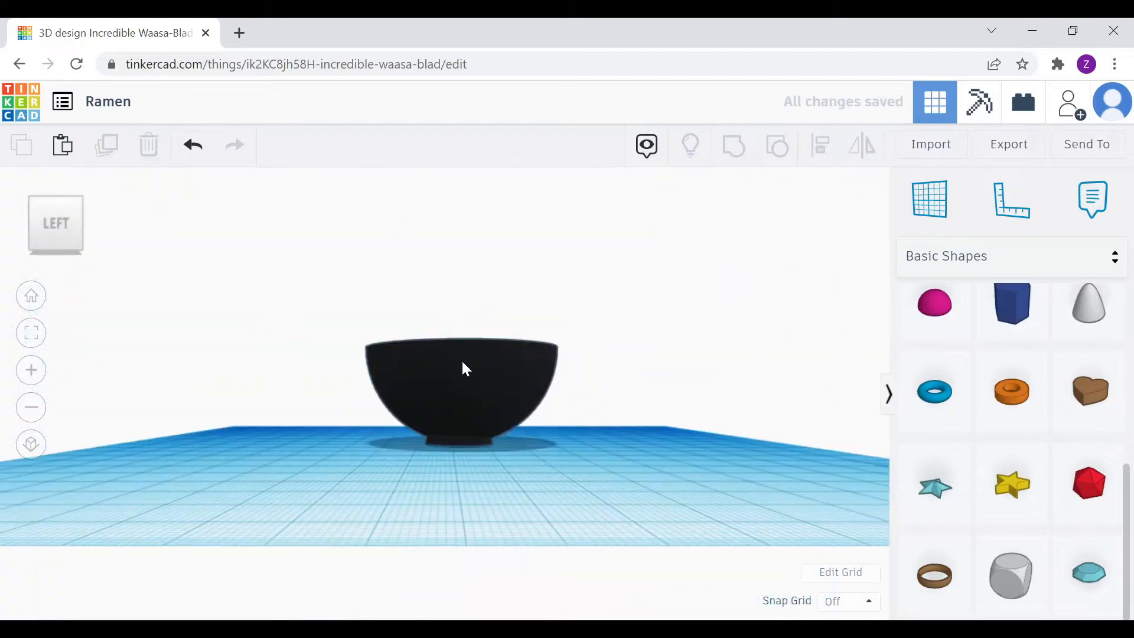
scroll(466, 361, up, 4)
click(494, 367)
click(59, 261)
click(57, 191)
click(233, 255)
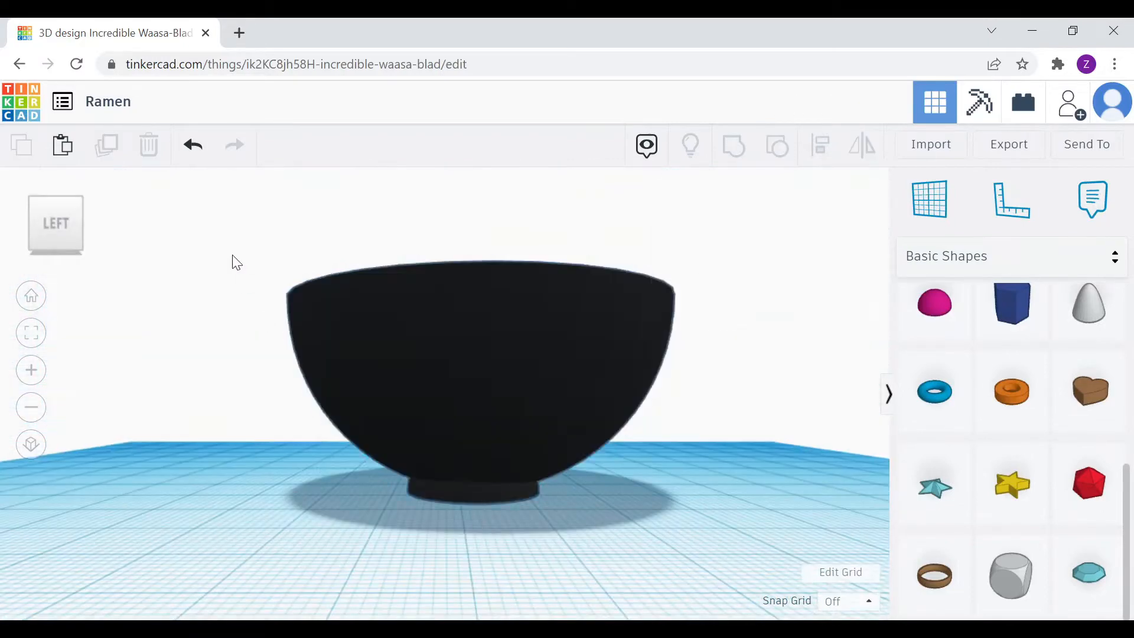
right_drag(234, 256, 242, 369)
click(50, 243)
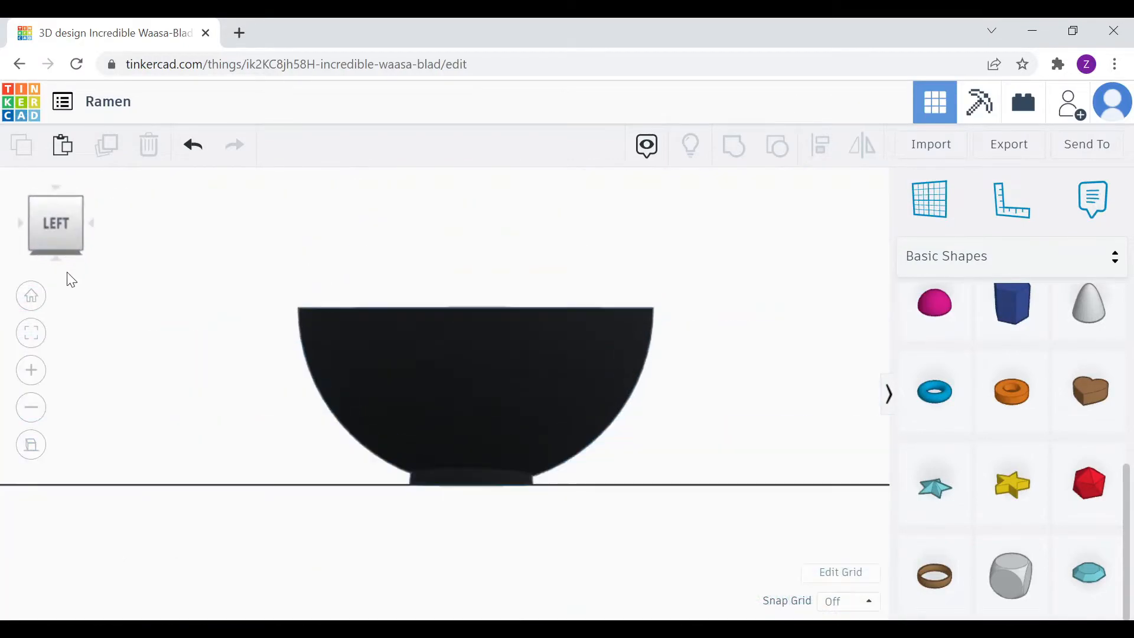
Rotate around the bowl, view it from underneath, and nudge the foot half sphere slightly
click(93, 229)
click(92, 221)
click(92, 221)
click(92, 221)
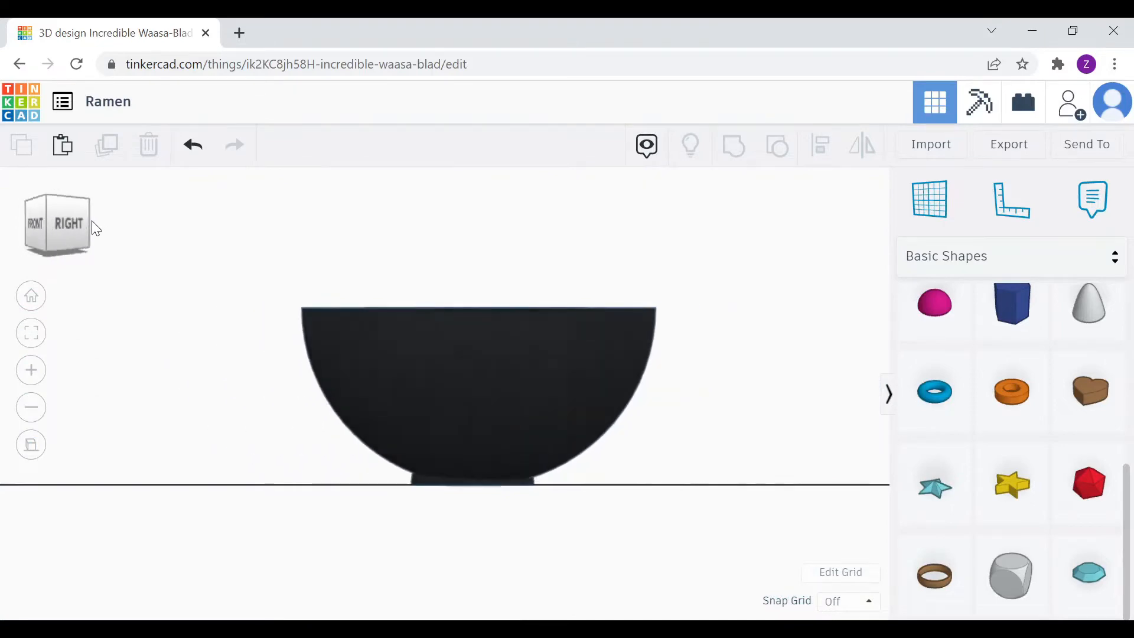
click(92, 221)
click(91, 221)
click(45, 248)
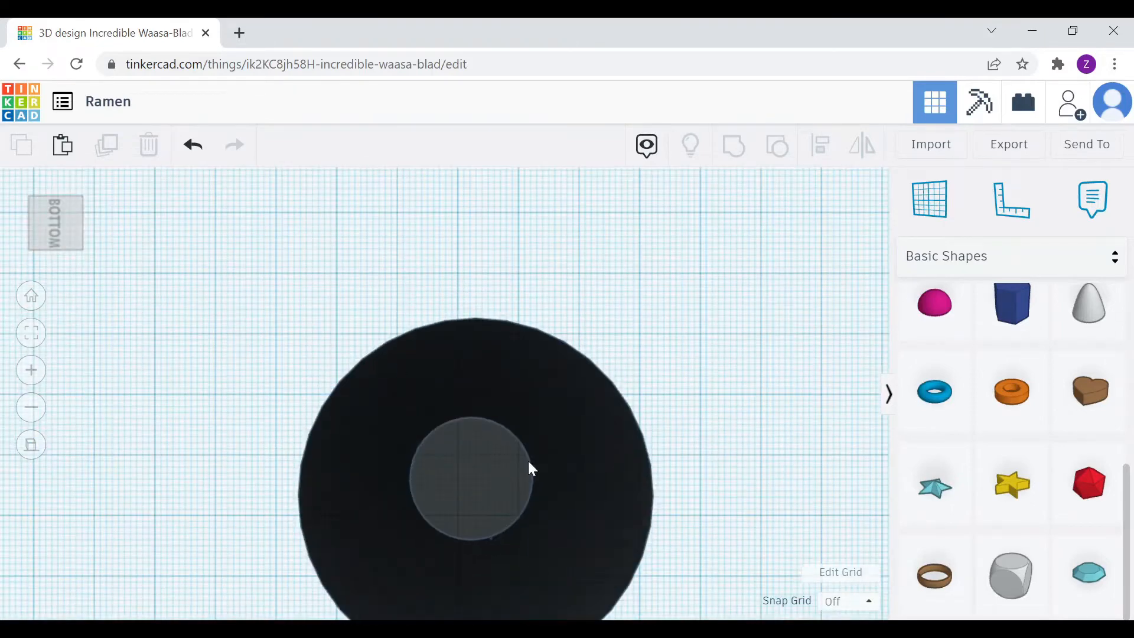
click(478, 373)
drag(478, 371, 479, 371)
click(162, 266)
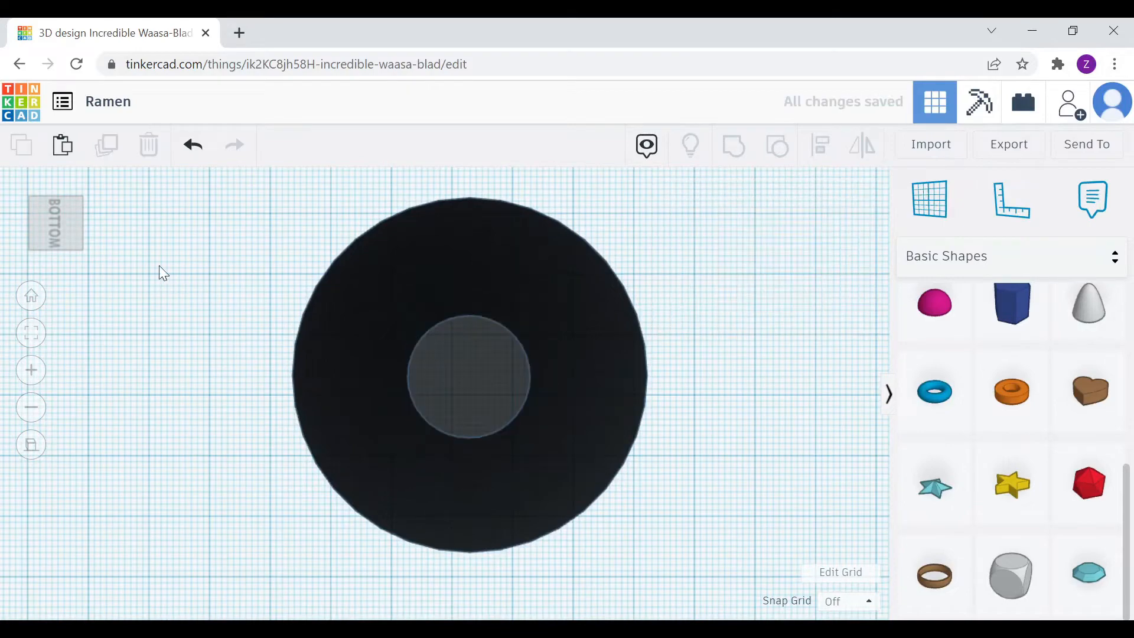
Check the bowl's side, back and front, then place a new half sphere on the workplane
click(56, 258)
click(92, 222)
click(92, 222)
click(91, 222)
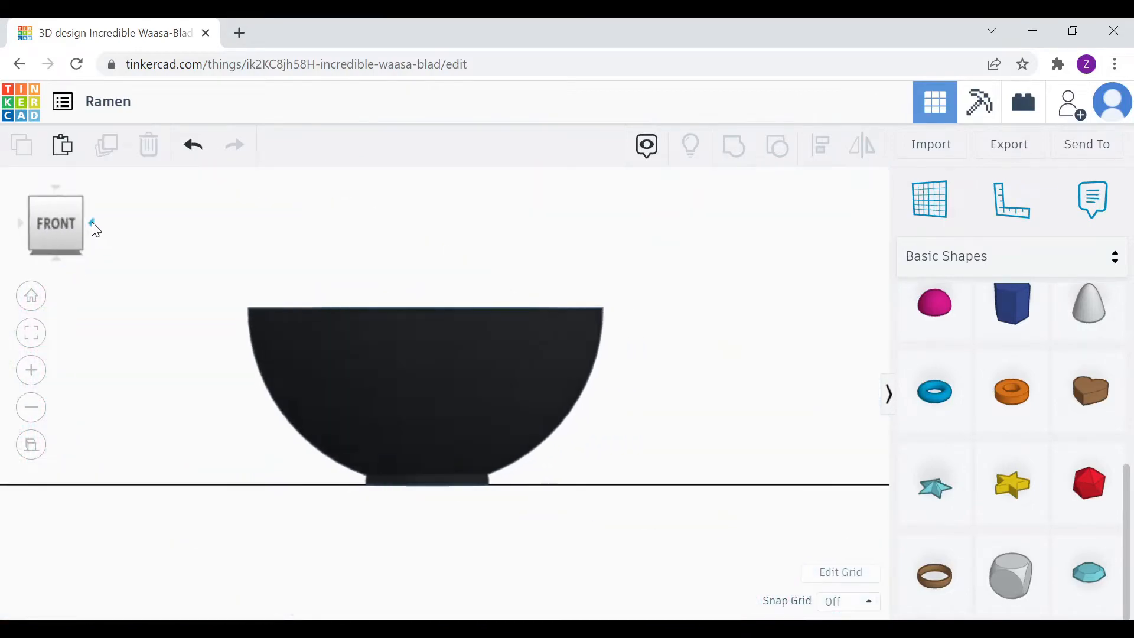
click(92, 222)
right_drag(254, 284, 361, 405)
drag(925, 322, 737, 355)
Colour the half sphere green and move it into the bowl, undoing an accidental lift
click(726, 261)
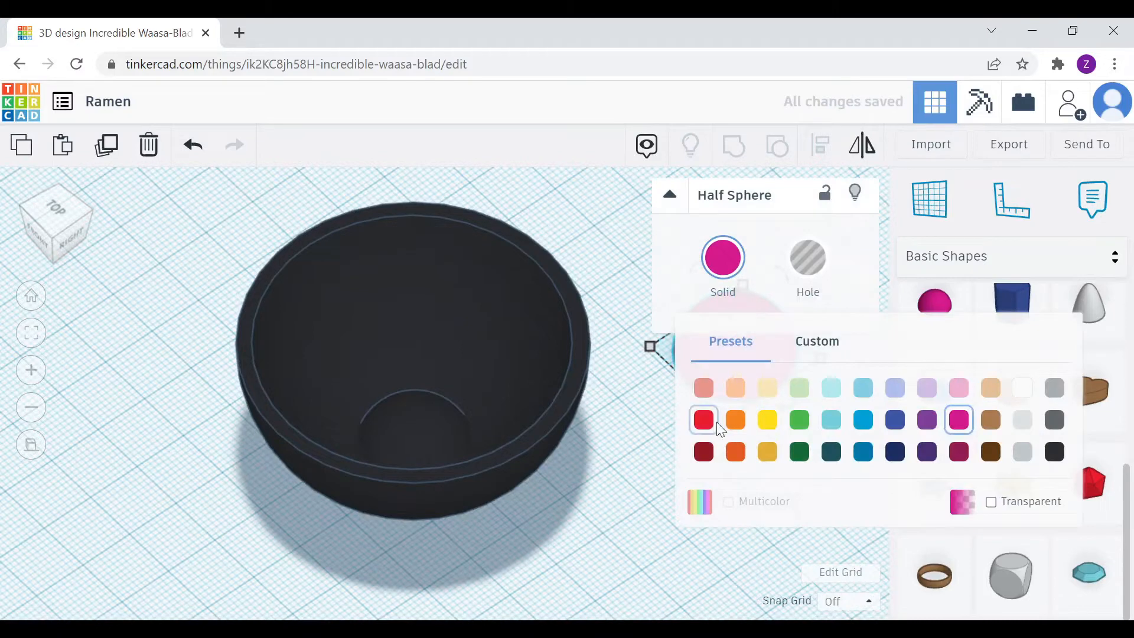
click(800, 420)
drag(709, 381, 402, 456)
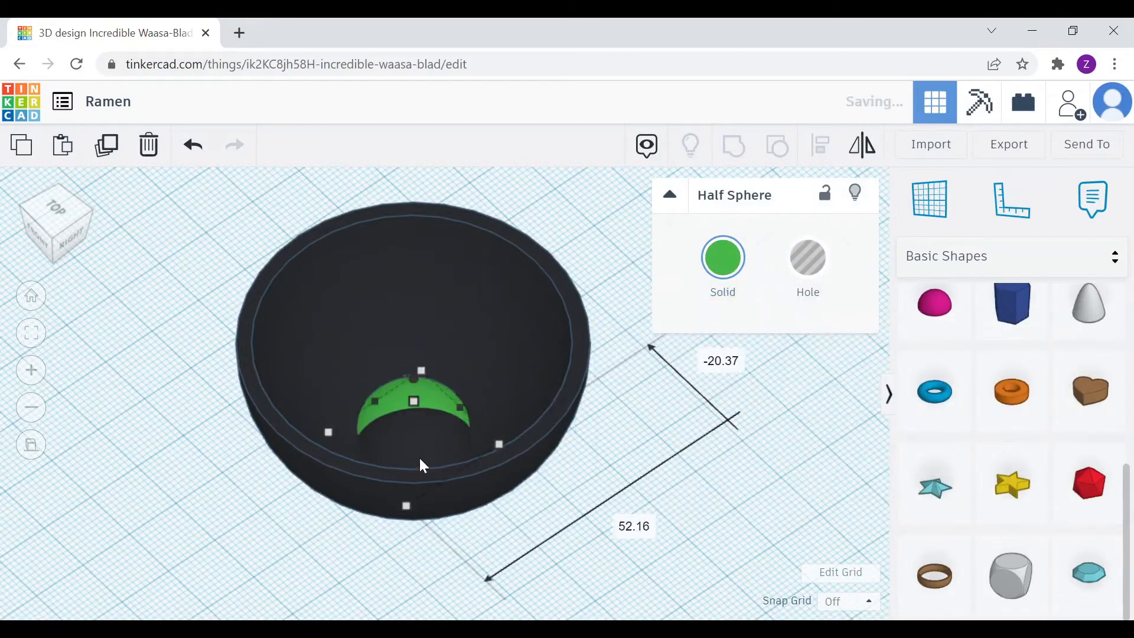
drag(413, 400, 418, 186)
shift+click(498, 247)
key(ctrl+z)
click(554, 535)
double_click(498, 402)
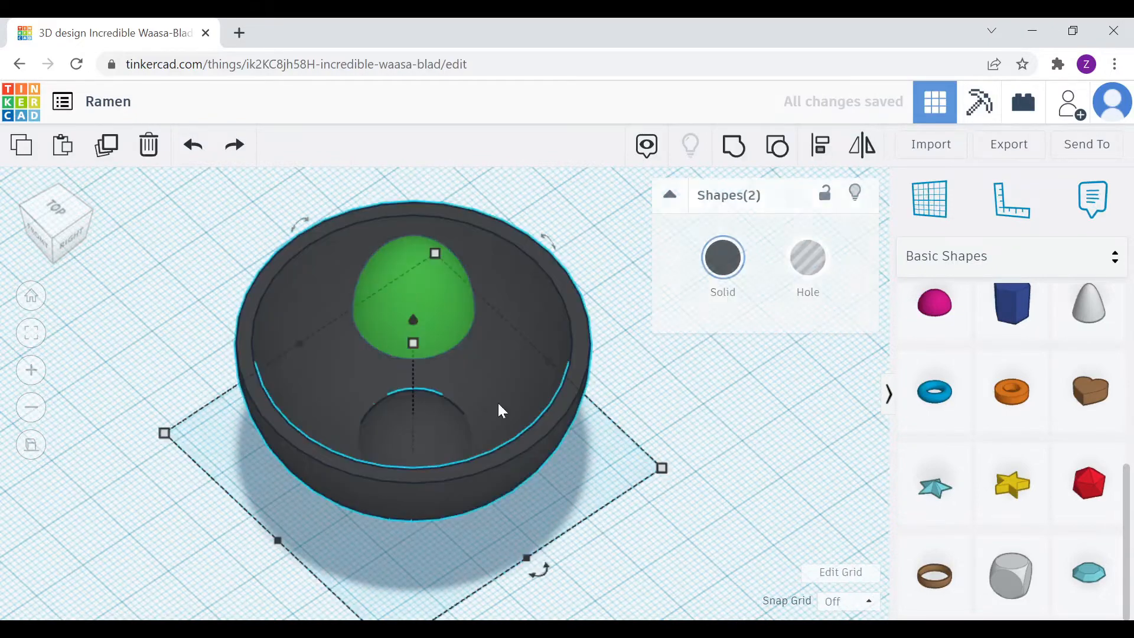
Flip the green half sphere upside down over the bowl and stretch it to 29.69
drag(421, 247, 421, 187)
middle_drag(422, 187, 430, 249)
drag(464, 214, 469, 393)
drag(463, 338, 499, 378)
drag(396, 347, 350, 388)
Make the half sphere orange, lower it into the bowl, and shrink its height to 10.72
click(723, 258)
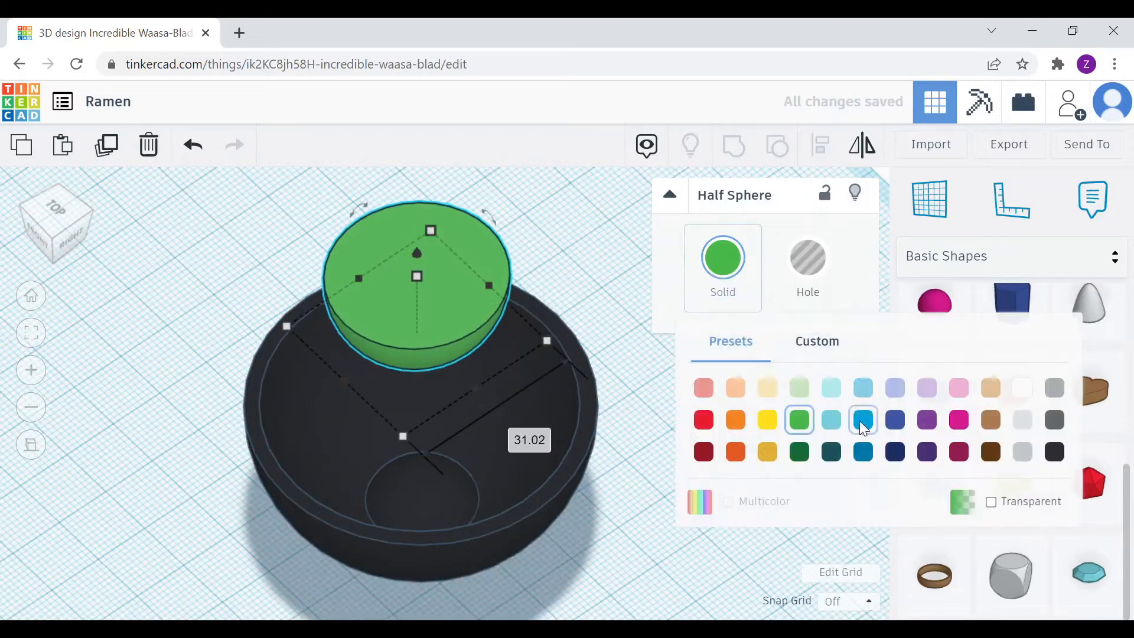
click(991, 419)
click(800, 421)
click(735, 419)
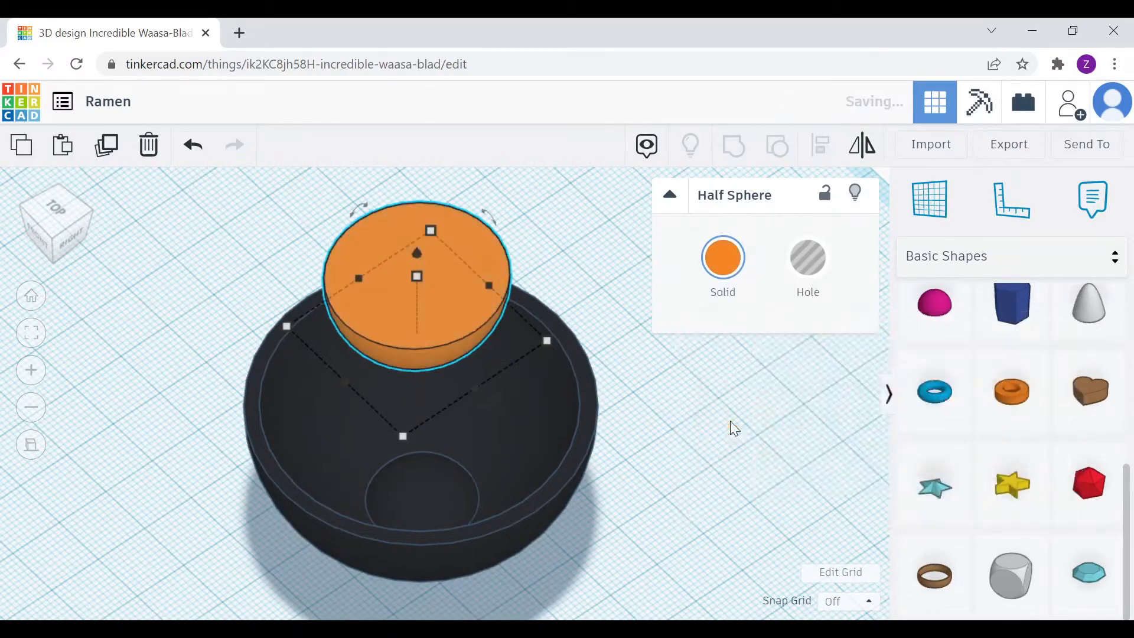
drag(460, 328, 426, 431)
drag(385, 387, 536, 449)
Widen the orange soup disc to 44.40, then 48.61, lowering it into the bowl
click(58, 209)
drag(387, 357, 392, 247)
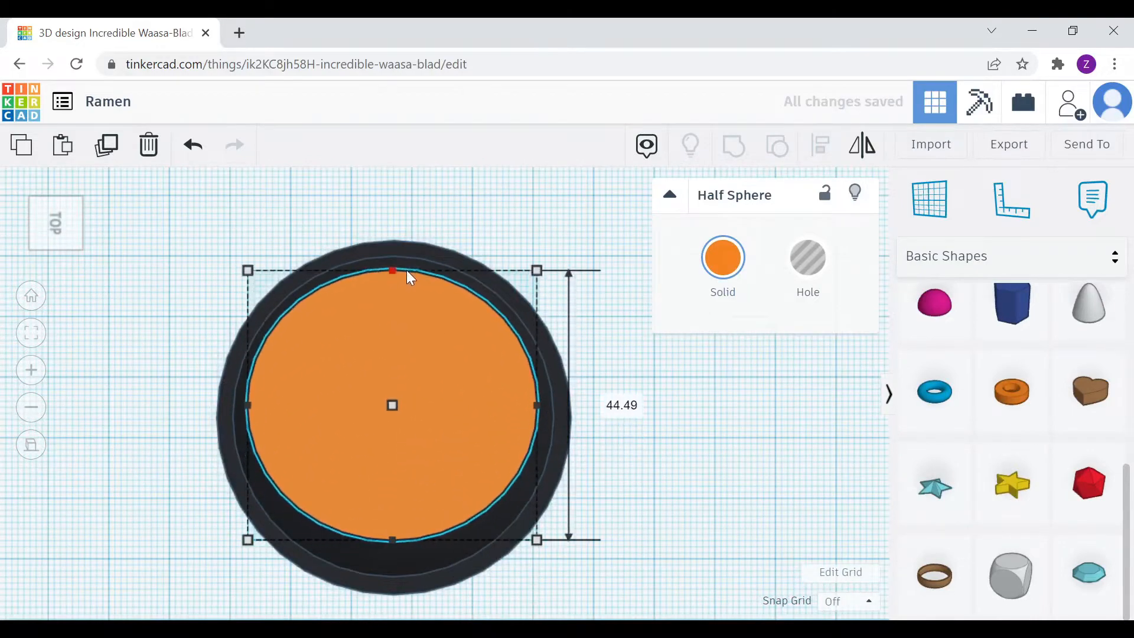
mouse_move(407, 270)
right_down()
mouse_move(470, 349)
mouse_move(394, 279)
right_up()
drag(395, 278, 402, 355)
right_drag(456, 353, 462, 446)
drag(403, 546, 405, 570)
right_drag(408, 552, 551, 263)
click(551, 263)
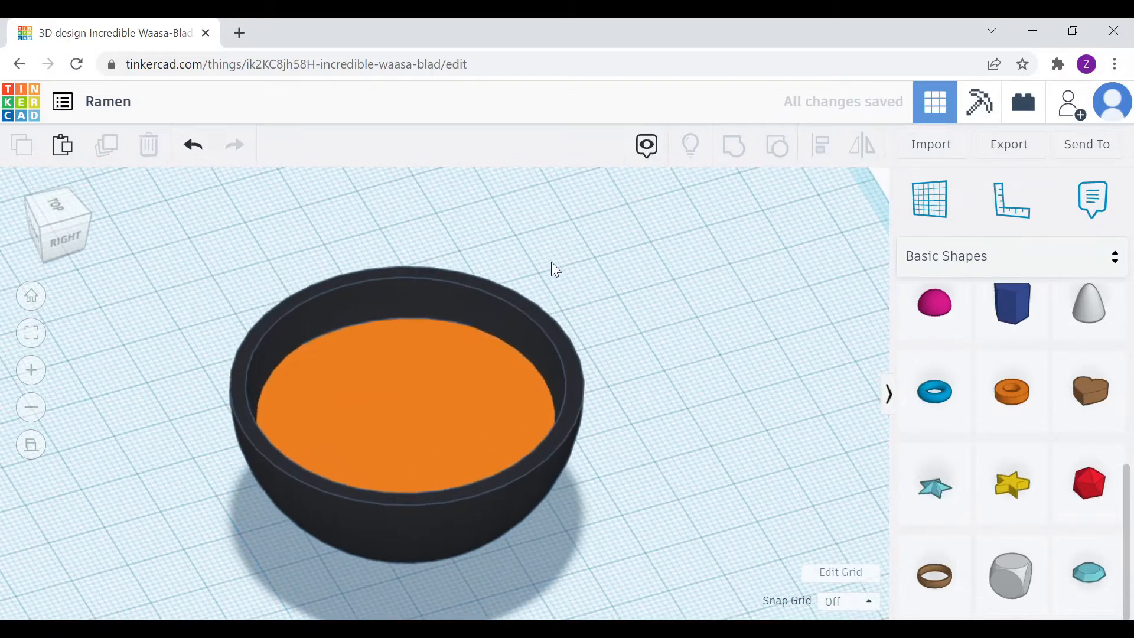
click(953, 269)
click(976, 343)
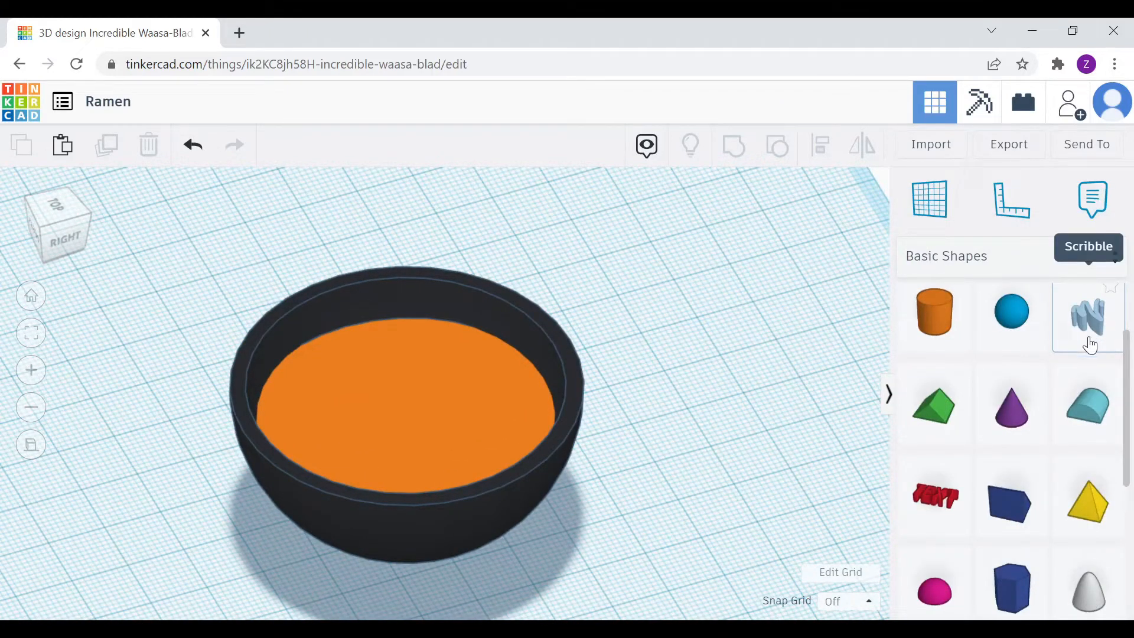
Draw a curved freehand Scribble stroke to serve as a noodle strand
scroll(1087, 344, down, 2)
scroll(1089, 413, up, 4)
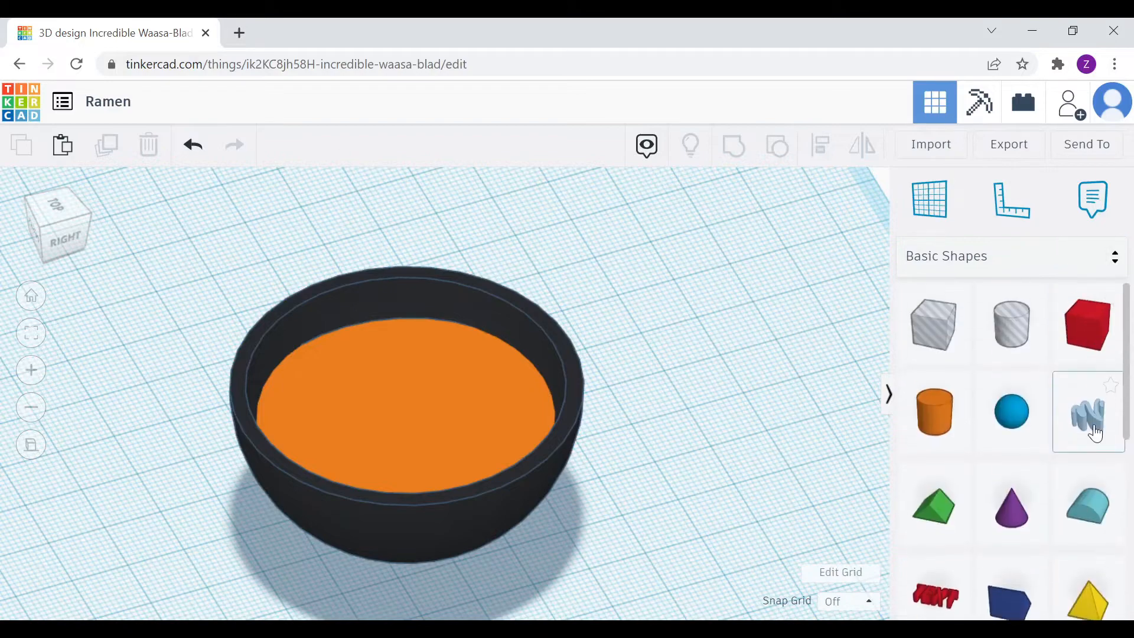
drag(1089, 413, 662, 331)
drag(403, 388, 779, 392)
click(1055, 573)
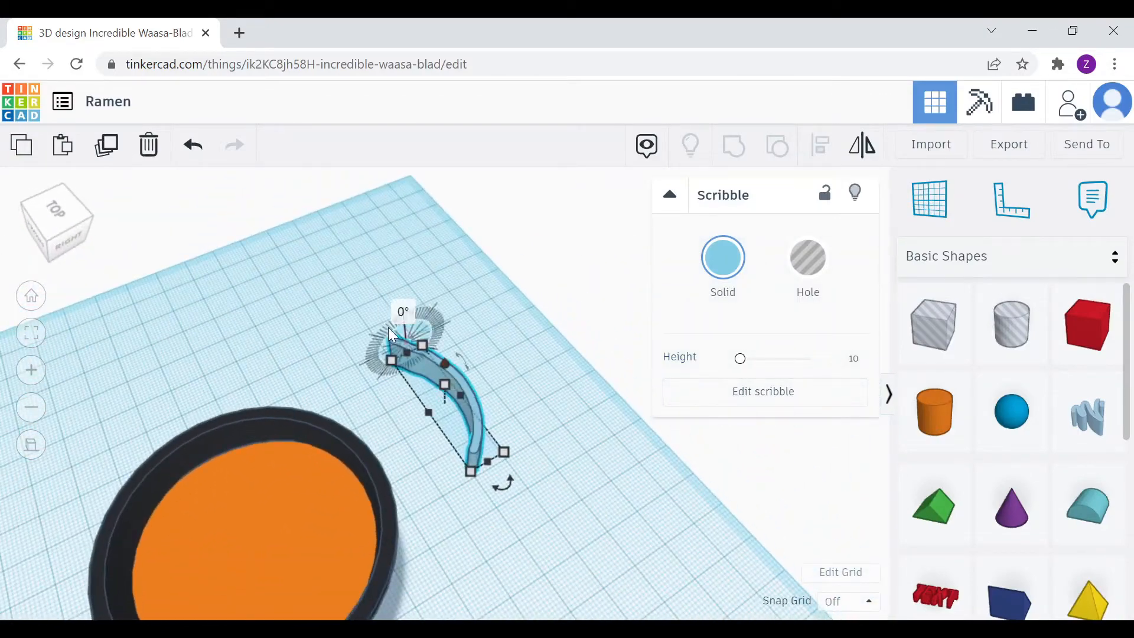
Rotate the scribble strand about 90° and colour it beige
drag(389, 327, 333, 380)
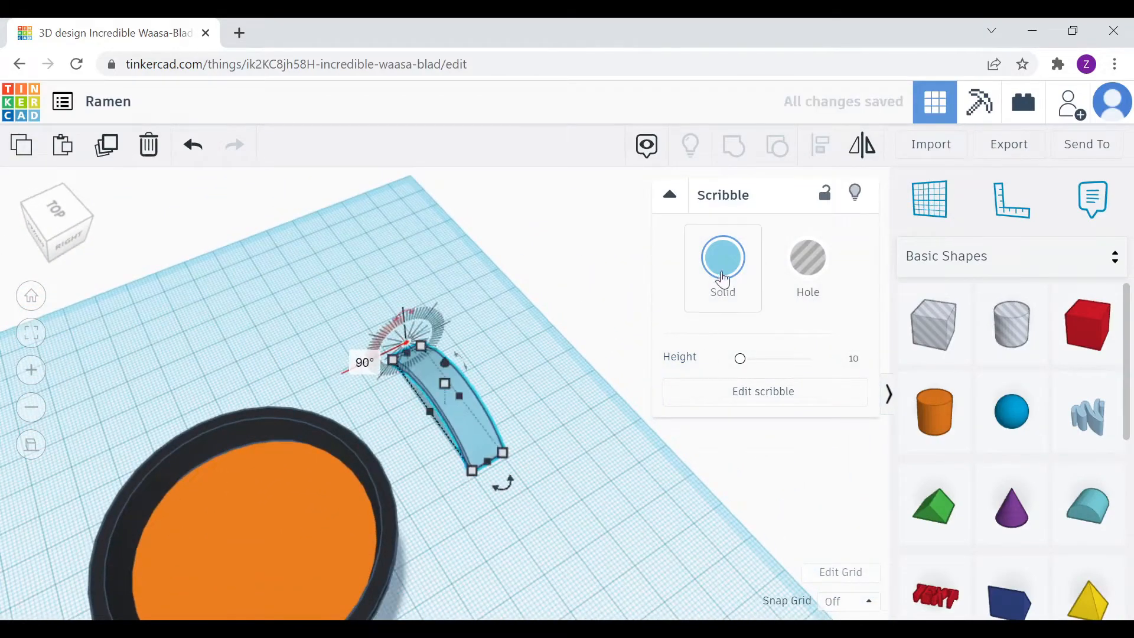
click(721, 274)
click(772, 386)
click(558, 412)
Place the beige strand by the bowl's left edge and shrink it to 7.50 by 18.35
scroll(483, 420, down, 3)
mouse_move(483, 425)
mouse_down()
mouse_move(320, 473)
mouse_move(314, 445)
mouse_move(304, 492)
mouse_up()
click(56, 212)
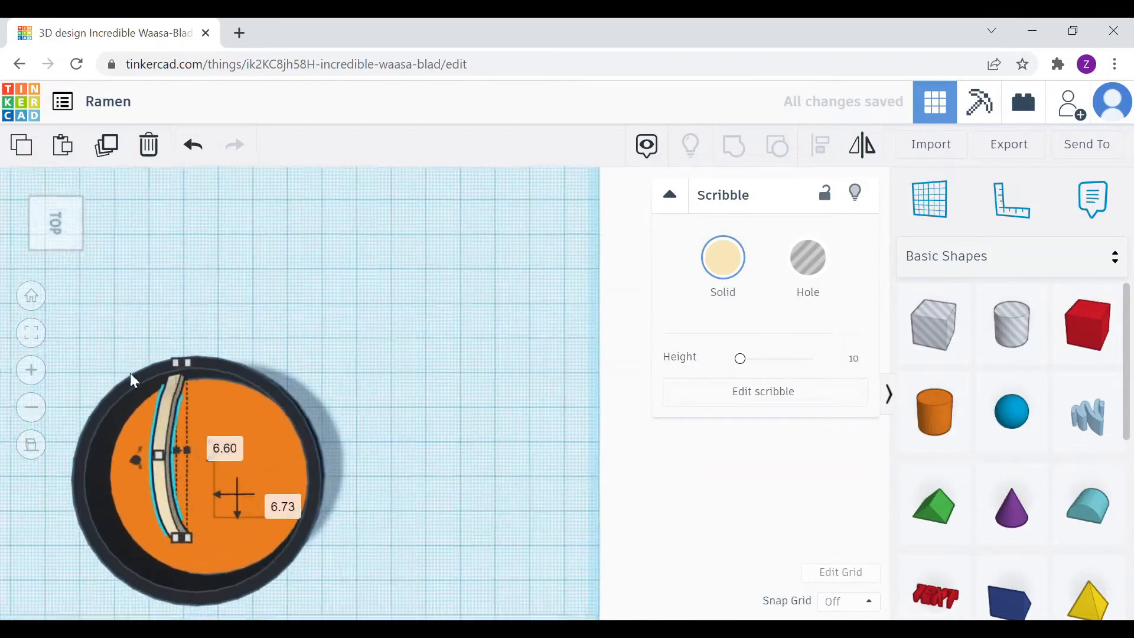
mouse_move(207, 419)
mouse_down()
mouse_move(149, 387)
mouse_move(177, 433)
mouse_move(179, 403)
mouse_up()
click(164, 363)
click(150, 394)
drag(196, 362, 170, 410)
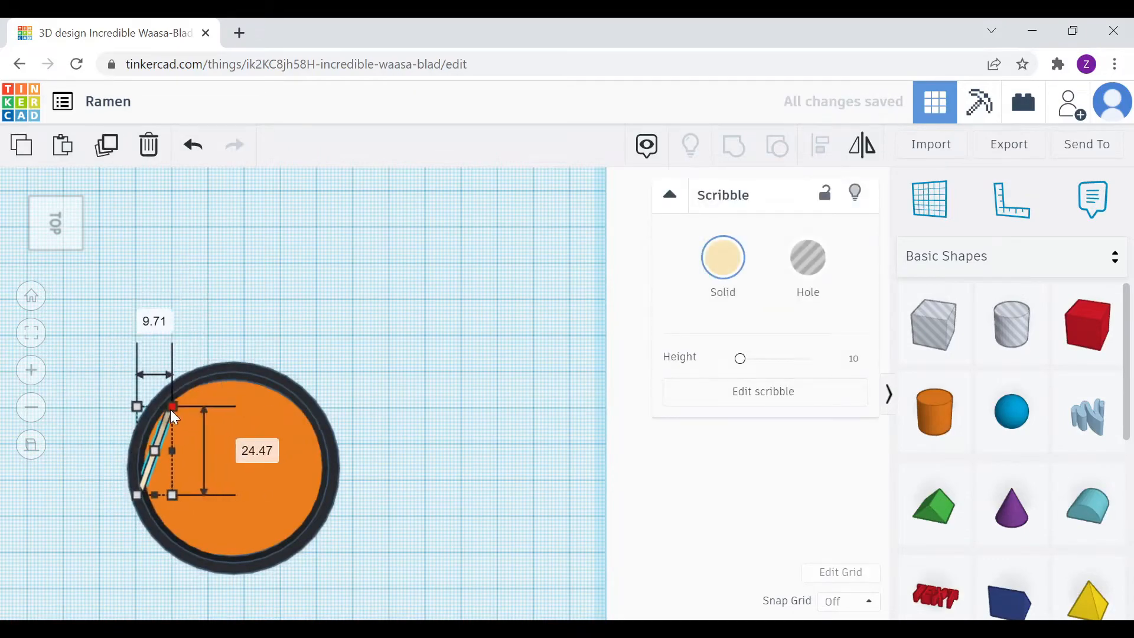
drag(139, 492, 145, 461)
Copy and paste the strand to set two more copies beside the first
key(ctrl+c)
key(ctrl+v)
middle_drag(171, 469, 257, 372)
scroll(225, 316, up, 4)
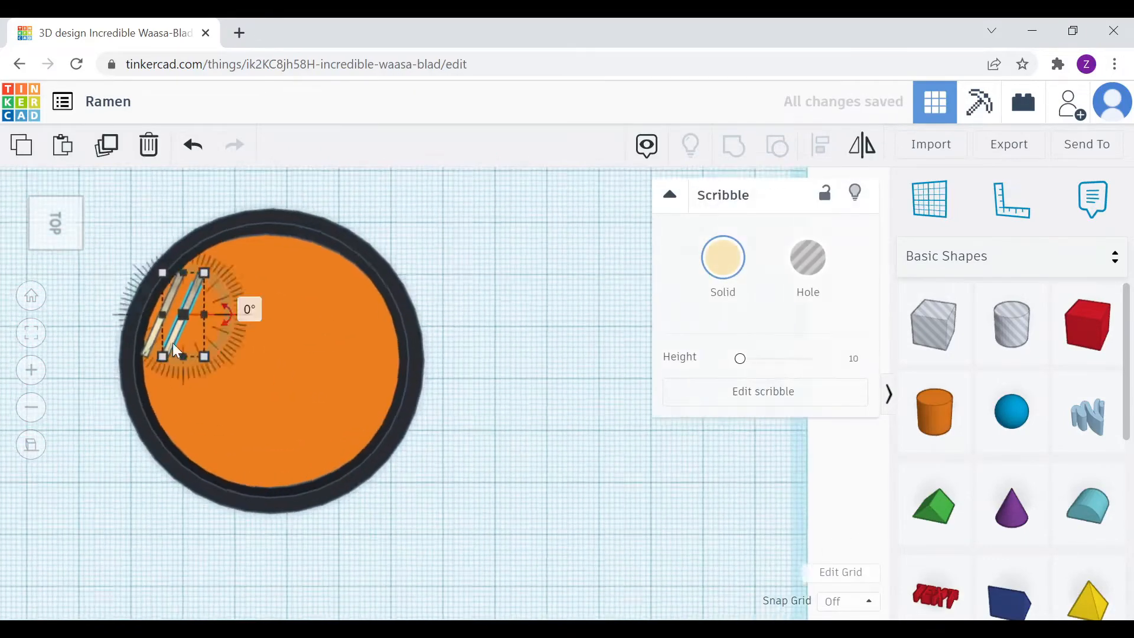
mouse_move(129, 319)
mouse_down()
mouse_move(106, 337)
mouse_move(111, 367)
mouse_up()
key(ctrl+c)
key(ctrl+v)
Duplicate the strand six more times to extend the diagonal row of noodles
click(108, 156)
click(108, 148)
click(108, 147)
click(109, 149)
click(109, 149)
click(110, 151)
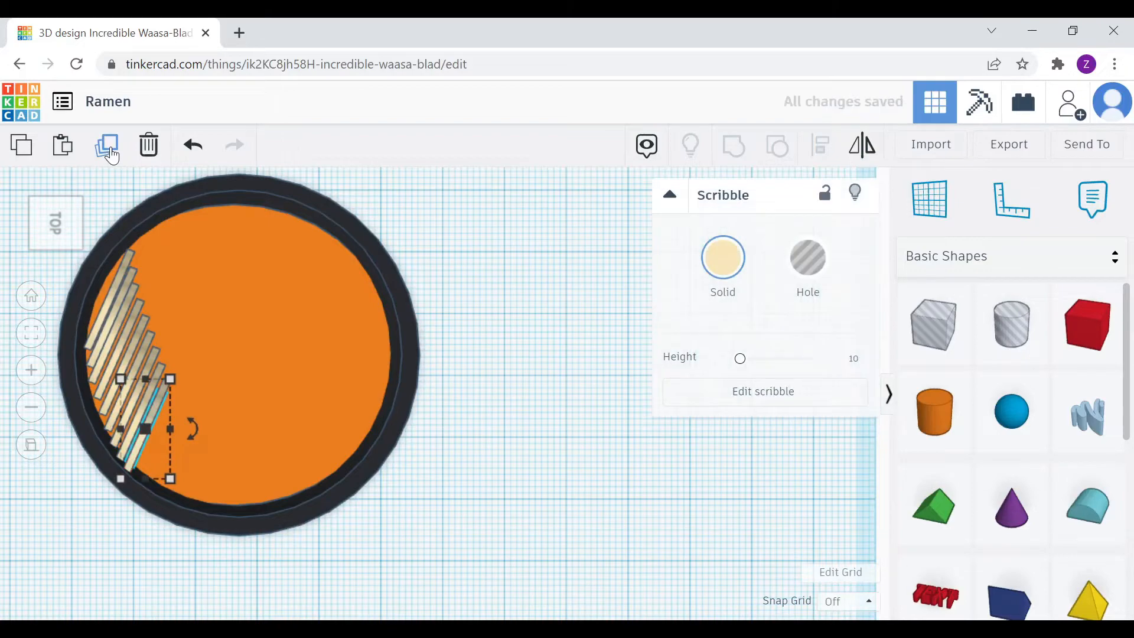
click(111, 149)
click(111, 149)
click(111, 149)
click(110, 149)
click(110, 149)
click(56, 223)
click(220, 350)
middle_drag(457, 531, 461, 282)
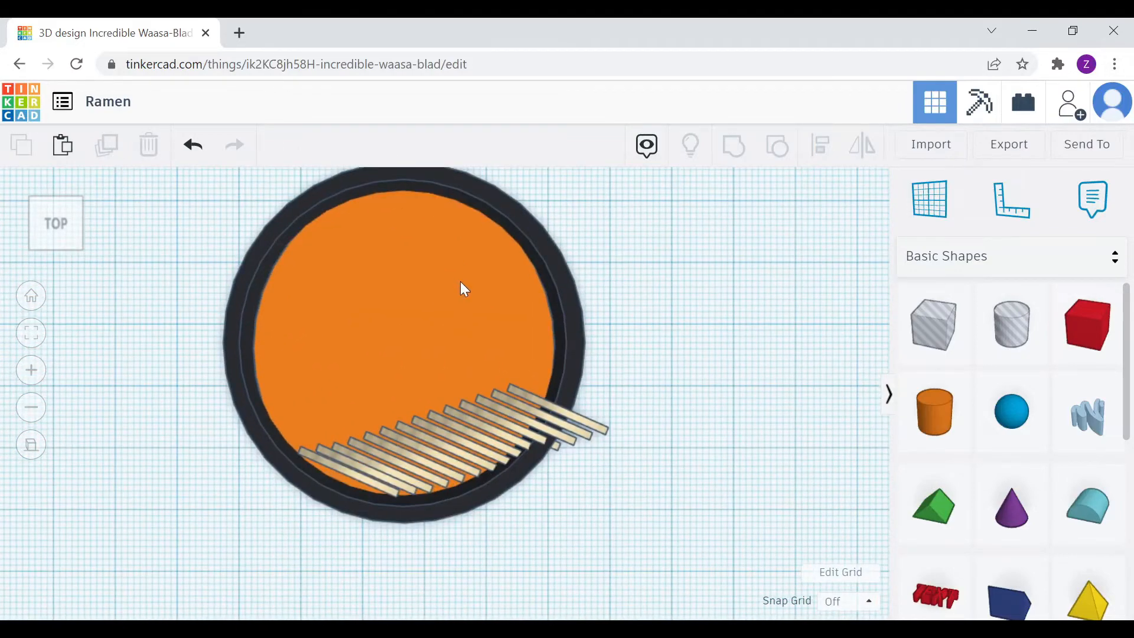
Lengthen and re-angle three strands, one to 26.66 wide and another to 17.50
click(367, 468)
scroll(342, 456, up, 2)
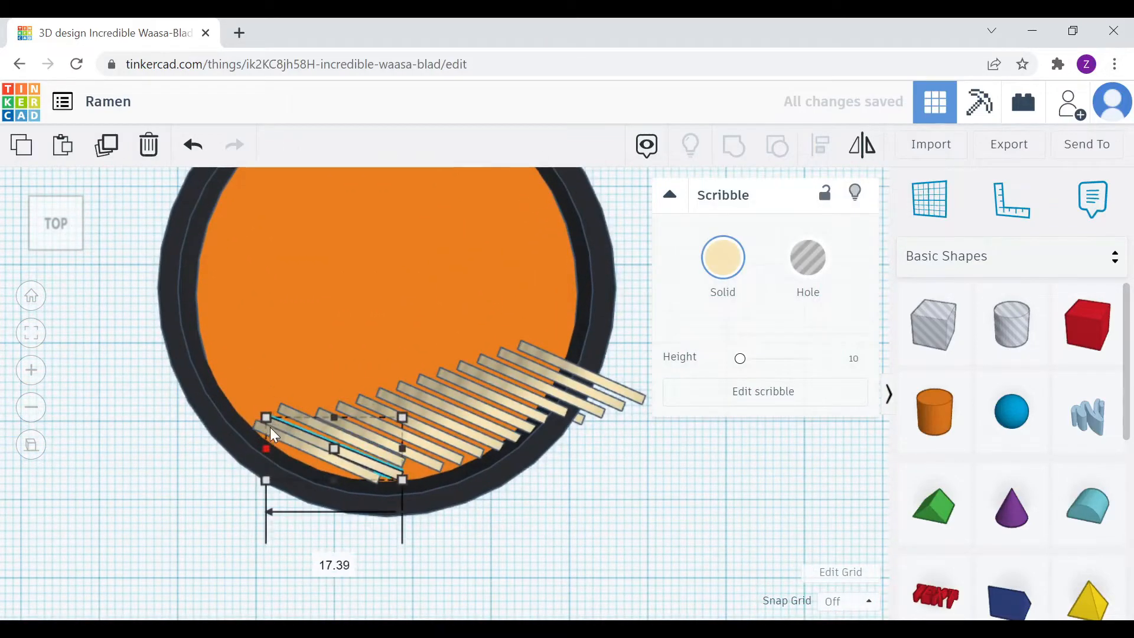
drag(270, 427, 236, 391)
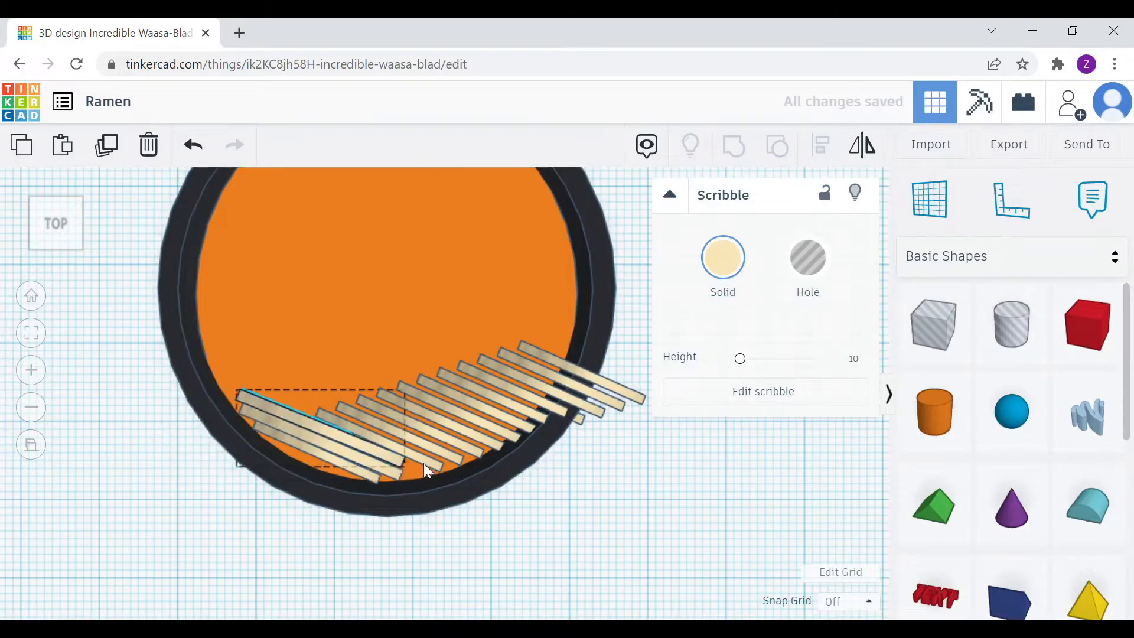
drag(405, 467, 424, 474)
click(359, 433)
drag(316, 407, 246, 392)
click(379, 422)
drag(337, 403, 227, 375)
drag(463, 463, 364, 427)
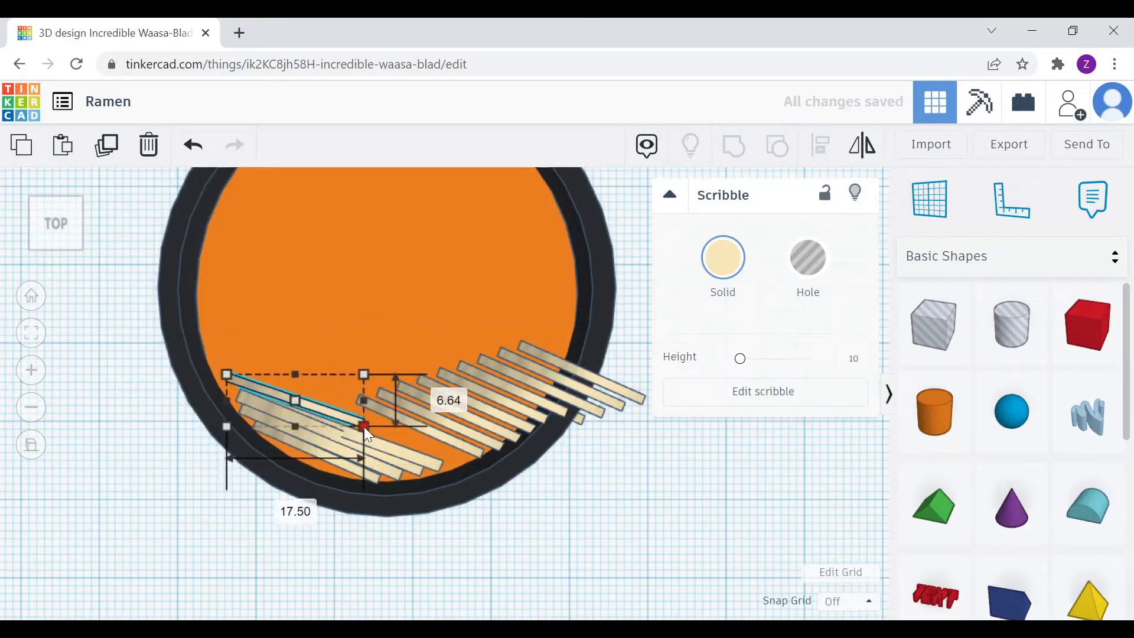
Move the next strand left and down, resizing it to 27.00 wide
click(424, 428)
drag(433, 431, 230, 367)
mouse_move(353, 370)
mouse_down()
mouse_move(365, 357)
mouse_move(353, 354)
mouse_up()
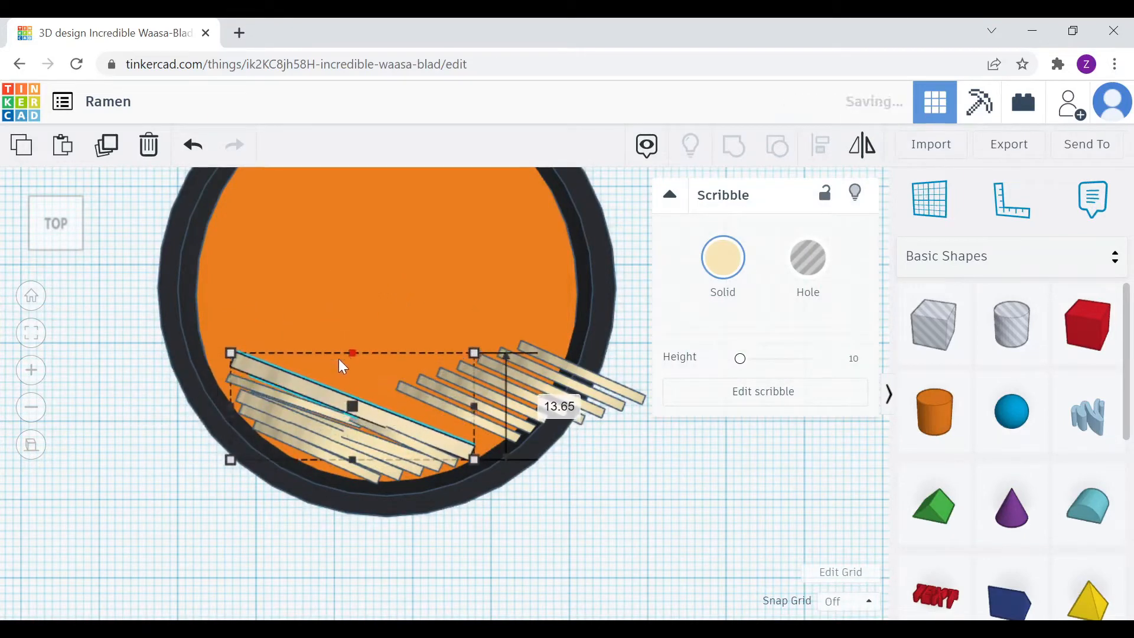
drag(474, 353, 442, 365)
mouse_move(366, 417)
mouse_down()
mouse_move(373, 408)
mouse_move(358, 405)
mouse_up()
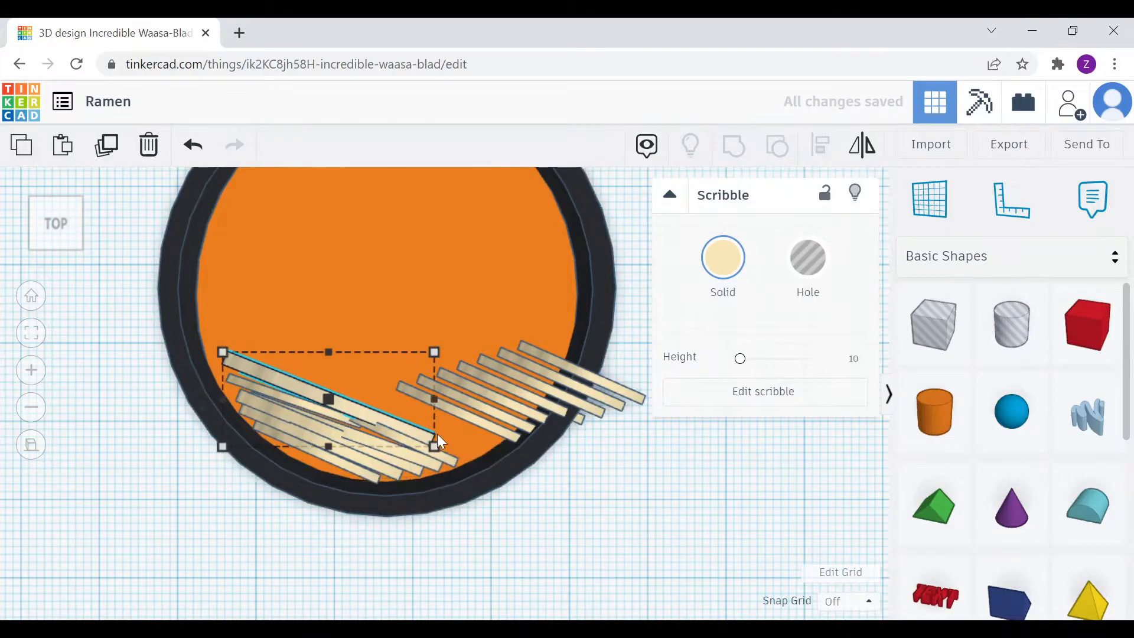
drag(435, 445, 473, 461)
drag(474, 354, 480, 359)
click(493, 311)
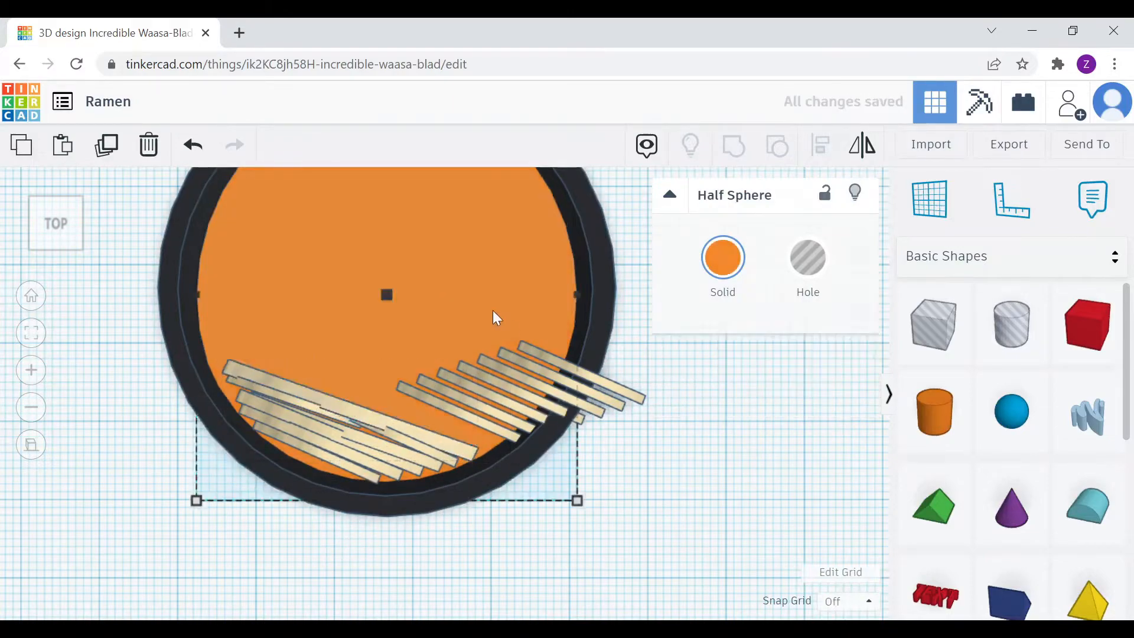
Reposition and resize more strands toward the bowl's upper left onto the noodle pile
mouse_move(497, 319)
right_down()
mouse_move(399, 331)
mouse_move(434, 389)
right_up()
click(367, 269)
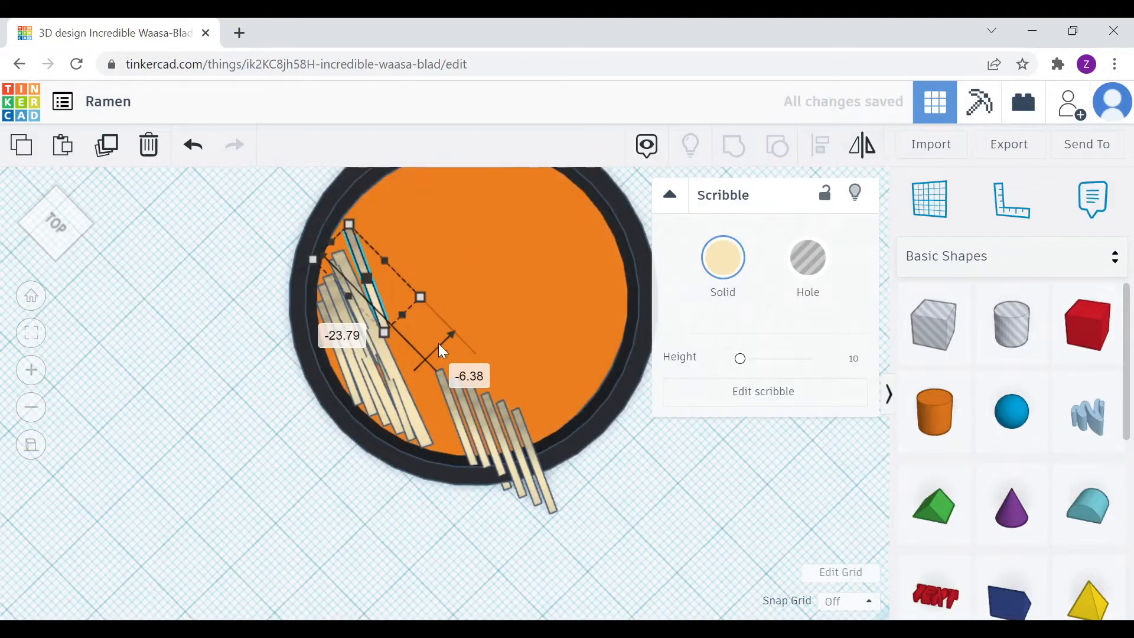
mouse_move(444, 352)
mouse_down()
mouse_move(382, 324)
mouse_move(403, 377)
mouse_move(459, 423)
mouse_move(464, 407)
mouse_move(403, 366)
mouse_move(461, 423)
mouse_move(406, 313)
mouse_move(398, 342)
mouse_up()
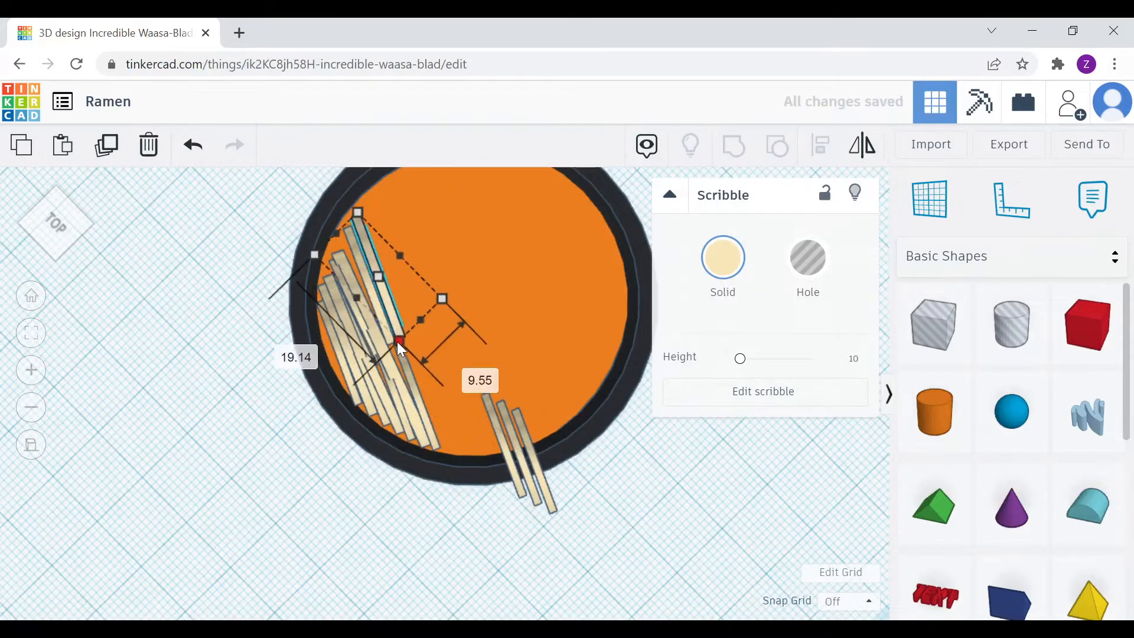
drag(499, 434, 378, 245)
drag(408, 306, 448, 443)
mouse_move(447, 286)
mouse_down()
mouse_move(420, 318)
mouse_move(426, 345)
mouse_move(409, 350)
mouse_up()
click(502, 428)
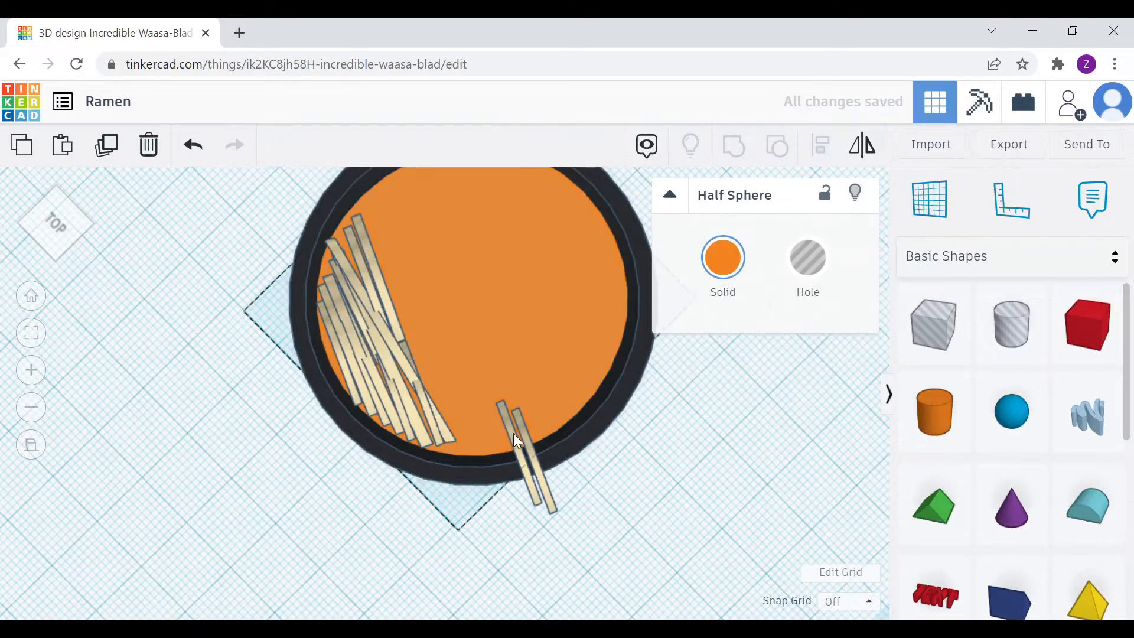
drag(513, 435, 379, 244)
mouse_move(540, 473)
mouse_down()
mouse_move(430, 378)
mouse_move(465, 426)
mouse_move(481, 420)
mouse_move(484, 430)
mouse_move(384, 356)
mouse_move(444, 460)
mouse_move(436, 479)
mouse_up()
Undo an accidental soup shift, then copy and paste four selected strands
key(ctrl+v)
key(ctrl+v)
key(ctrl+v)
key(ctrl+z)
click(679, 486)
scroll(437, 428, down, 4)
scroll(437, 428, up, 4)
click(403, 442)
shift+click(393, 443)
shift+click(381, 444)
shift+click(370, 442)
key(ctrl+c)
key(ctrl+v)
Delete the stray noodle strand hanging outside the bowl
click(501, 418)
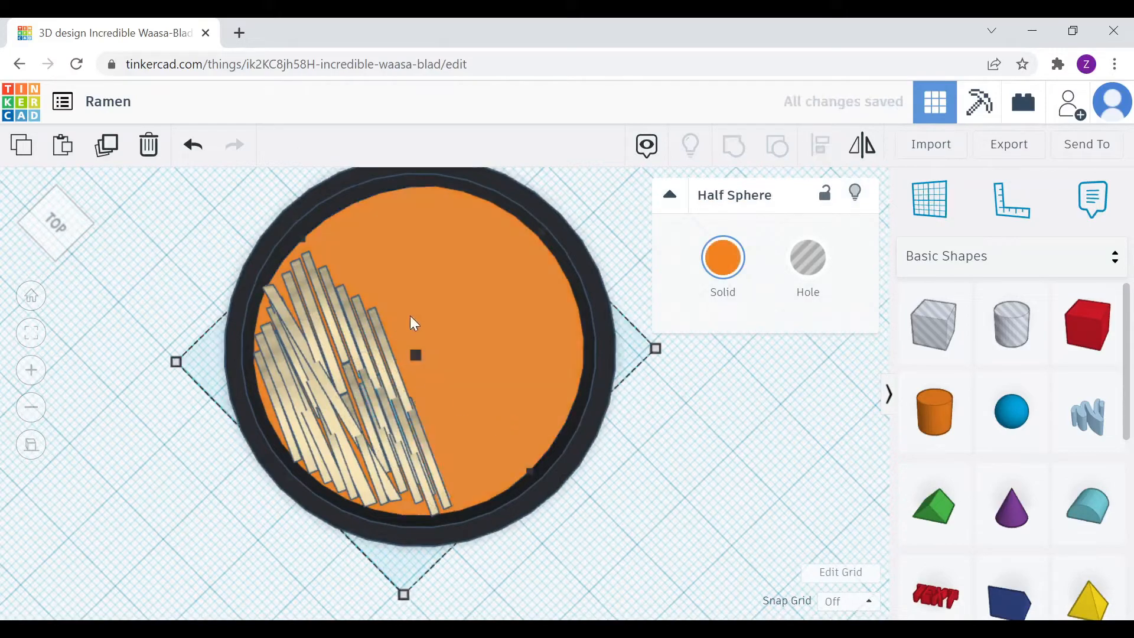
click(331, 308)
mouse_move(355, 314)
right_down()
mouse_move(266, 278)
mouse_move(276, 302)
right_up()
scroll(383, 496, down, 5)
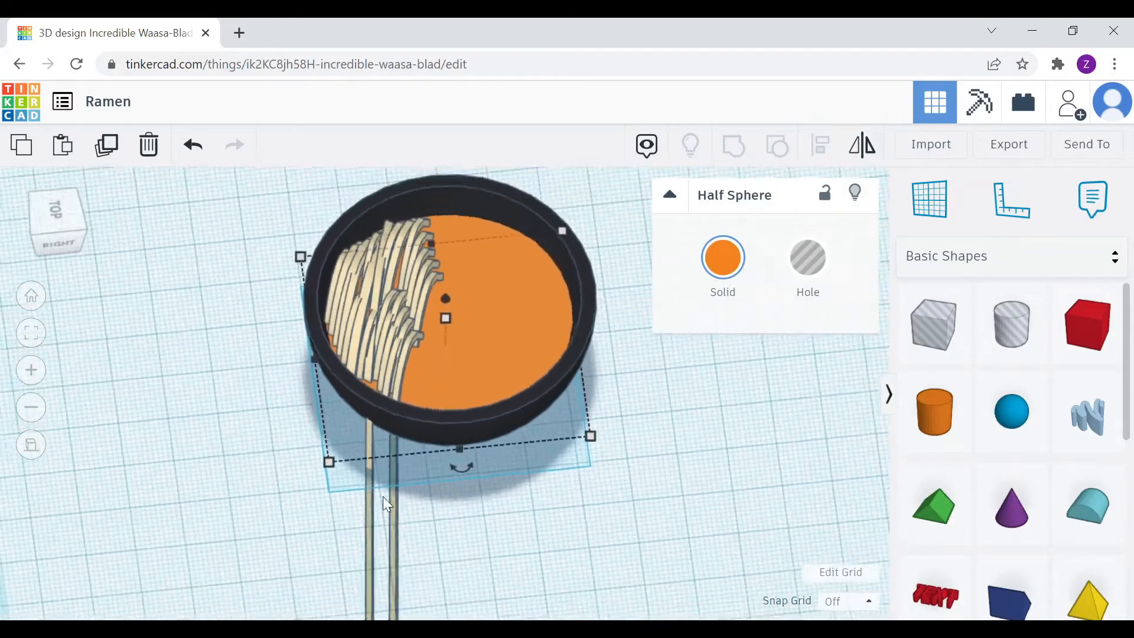
click(410, 499)
key(Delete)
scroll(443, 378, up, 5)
middle_drag(441, 323, 439, 404)
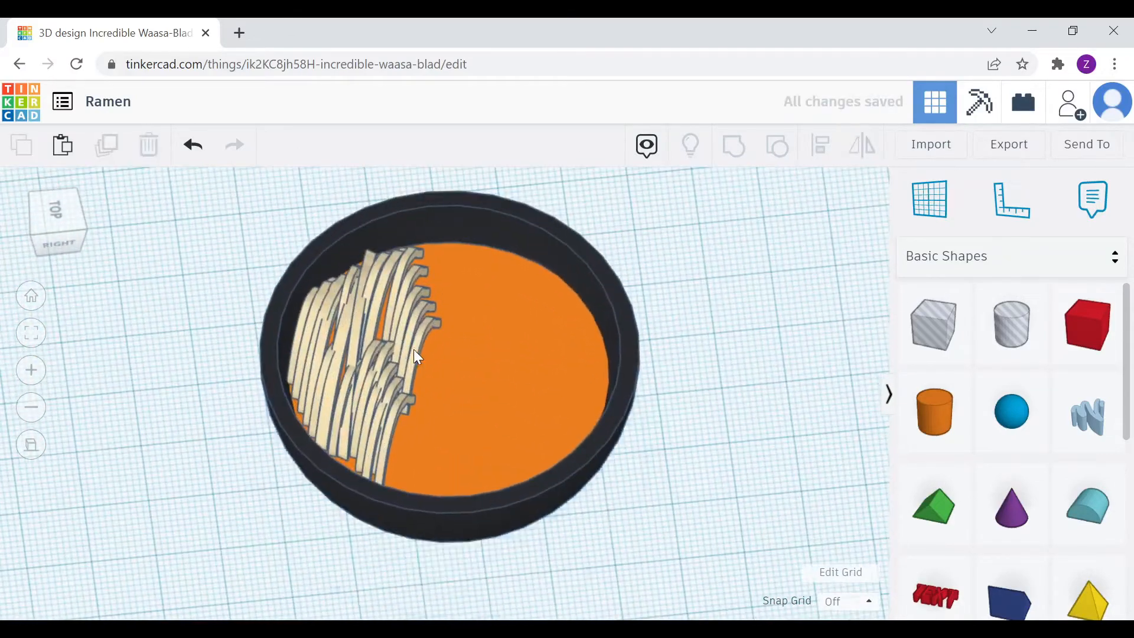
Duplicate a group of five noodle sticks and move the copy left
click(413, 349)
shift+click(412, 332)
shift+click(398, 318)
shift+click(395, 295)
shift+click(423, 293)
right_drag(433, 314, 363, 285)
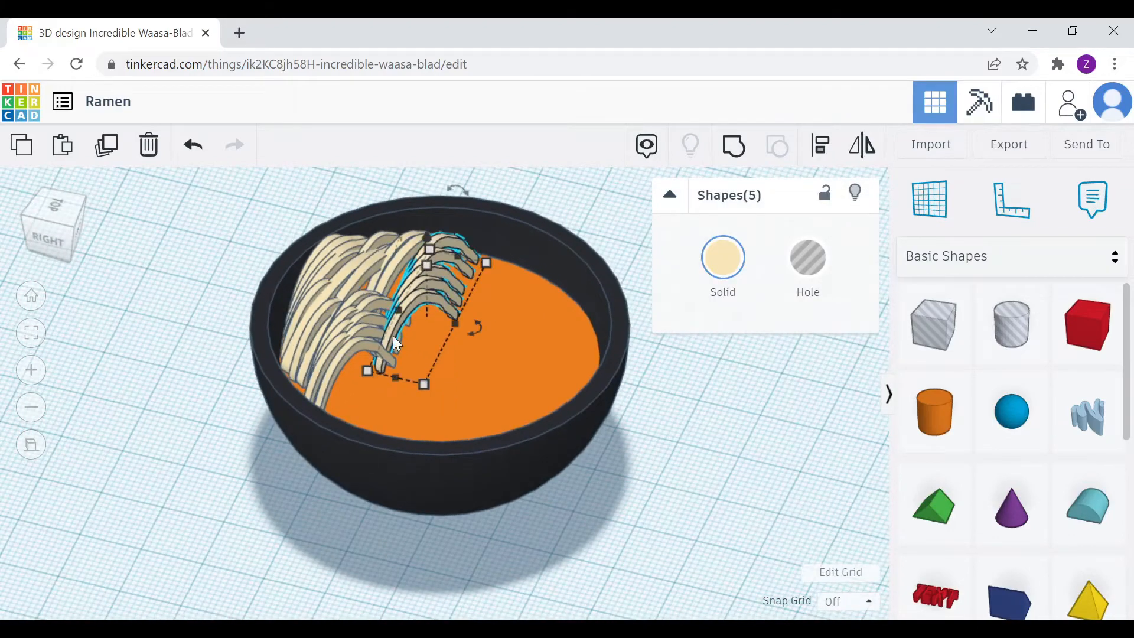
key(ctrl+d)
drag(455, 302, 455, 336)
Duplicate the noodle group three more times, setting copies alongside the others
key(ctrl+d)
key(ctrl+d)
key(ctrl+d)
right_drag(455, 336, 445, 474)
key(ctrl+d)
mouse_move(448, 449)
mouse_down()
mouse_move(419, 475)
mouse_move(457, 477)
mouse_up()
key(ctrl+d)
drag(462, 478, 456, 488)
Group the bowl with the orange soup and move it away from the noodles
click(433, 364)
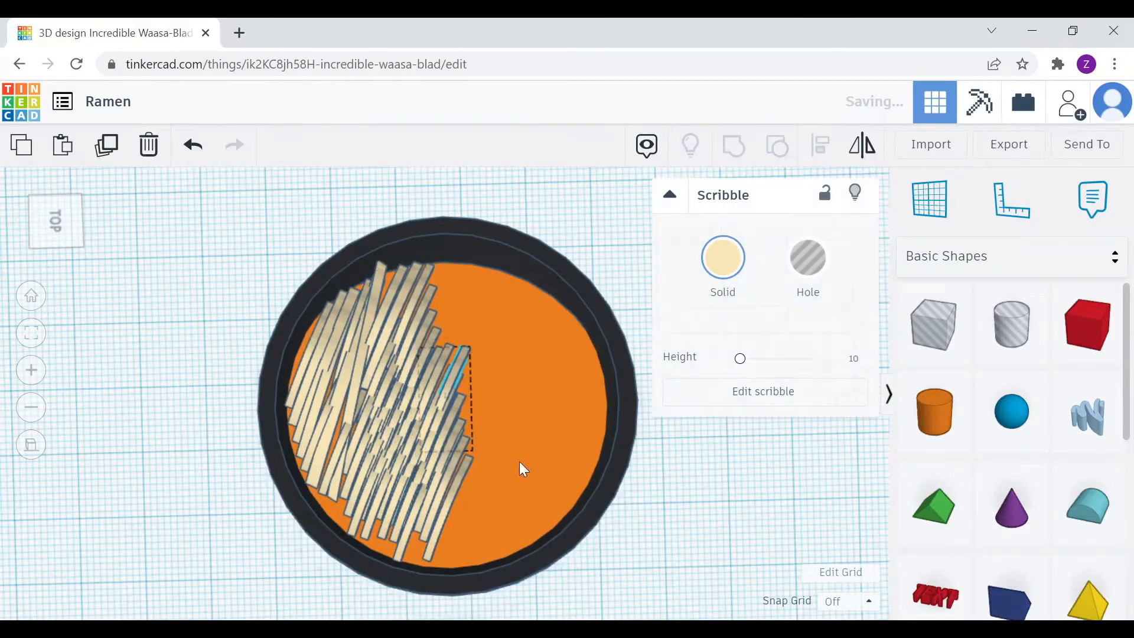
click(522, 422)
mouse_move(616, 421)
right_down()
mouse_move(463, 367)
mouse_move(435, 331)
right_up()
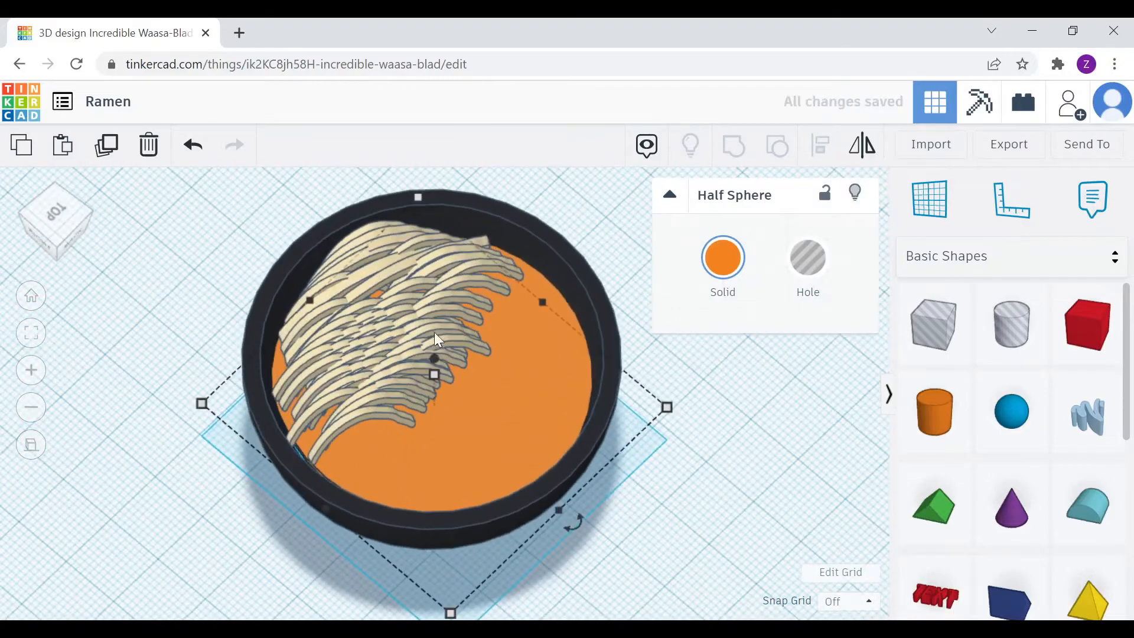
click(435, 332)
shift+click(533, 375)
click(734, 146)
click(693, 449)
click(415, 380)
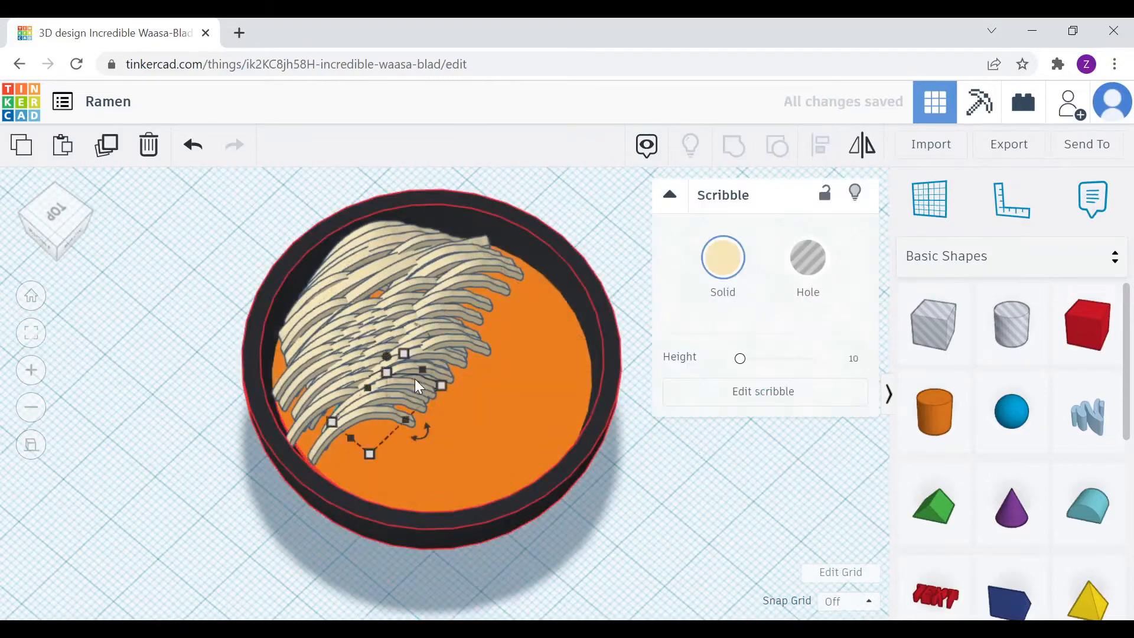
drag(540, 434, 809, 459)
Flatten the whole noodle pile to a height of 2.47
click(430, 300)
right_drag(430, 300, 395, 253)
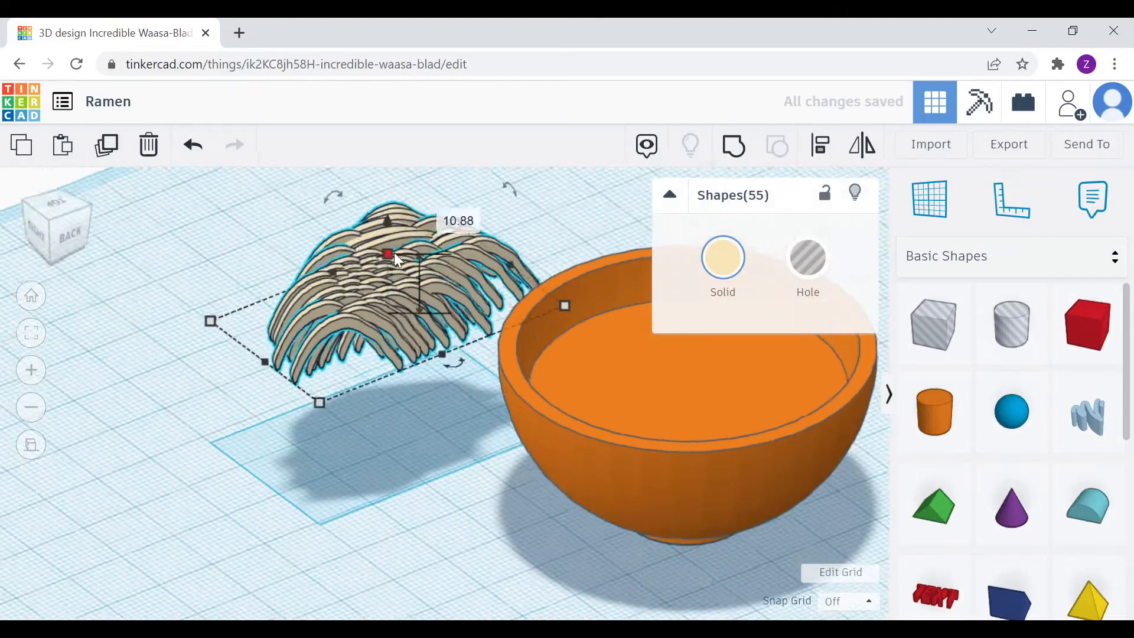
drag(395, 253, 390, 303)
click(56, 202)
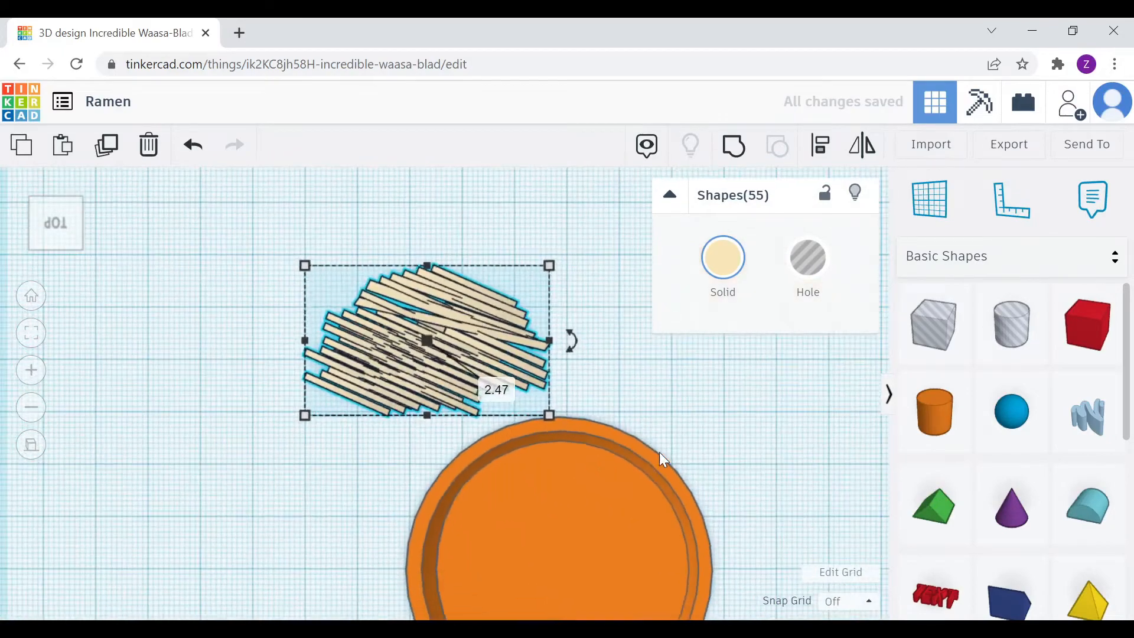
Restore the grouped bowl's original multiple colours
click(660, 454)
click(723, 257)
click(728, 501)
middle_drag(305, 459, 273, 289)
mouse_move(644, 473)
right_down()
mouse_move(625, 370)
mouse_move(582, 413)
right_up()
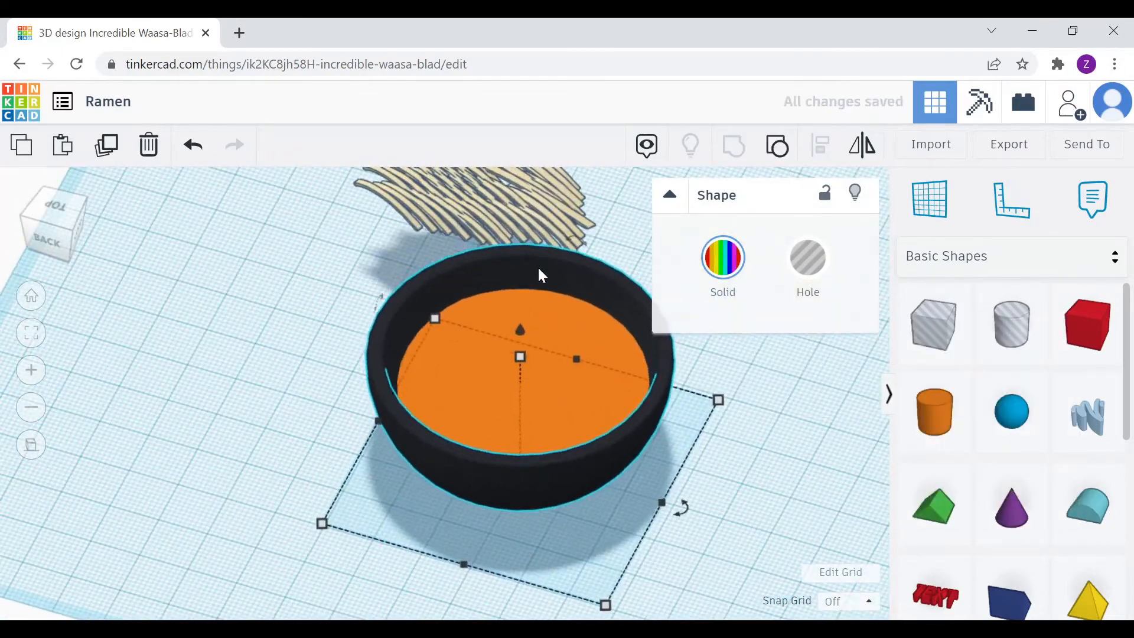
drag(540, 241, 562, 336)
Move the 46 noodle strands, then the remaining nine, onto the soup
key(ctrl+z)
right_drag(354, 201, 393, 258)
scroll(392, 256, down, 1)
drag(394, 273, 307, 177)
mouse_move(371, 221)
mouse_down()
mouse_move(499, 338)
mouse_move(477, 353)
mouse_up()
middle_drag(519, 193, 521, 277)
drag(522, 321, 371, 191)
mouse_move(439, 255)
mouse_down()
mouse_move(523, 385)
mouse_move(552, 385)
mouse_up()
Paste a copy of the nine noodles, lift it 22.73, and position it over the soup
key(ctrl+c)
key(ctrl+v)
drag(653, 416, 565, 456)
key(ctrl+z)
key(ctrl+v)
right_drag(646, 467, 609, 378)
drag(546, 446, 551, 364)
right_drag(559, 372, 635, 451)
drag(616, 416, 674, 393)
drag(602, 434, 578, 449)
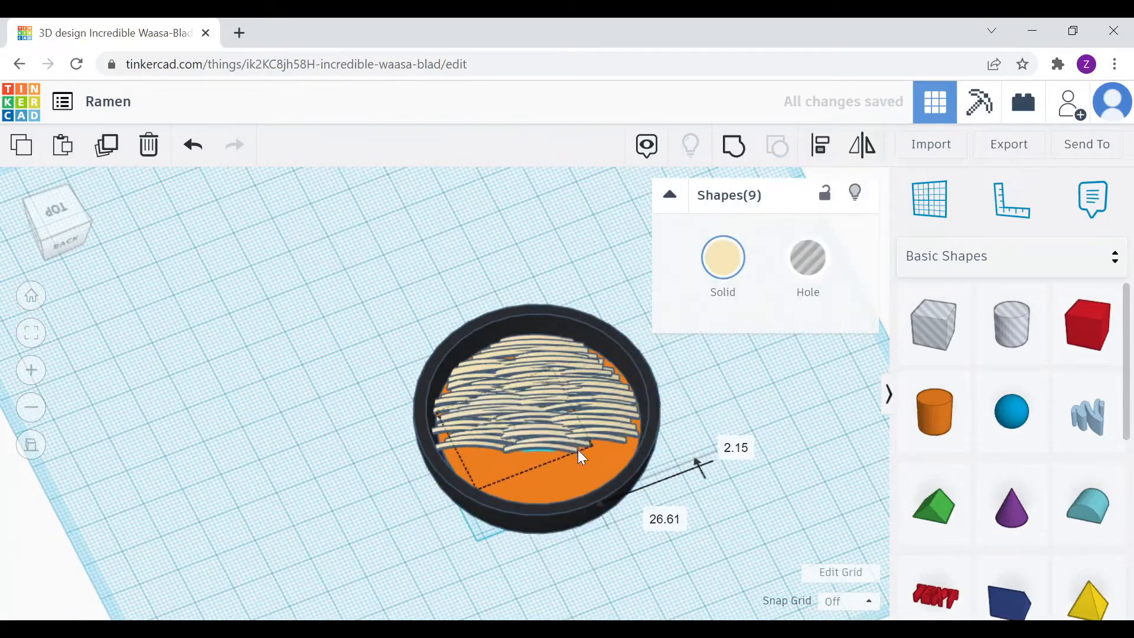
right_drag(578, 449, 546, 464)
click(723, 467)
scroll(978, 435, down, 6)
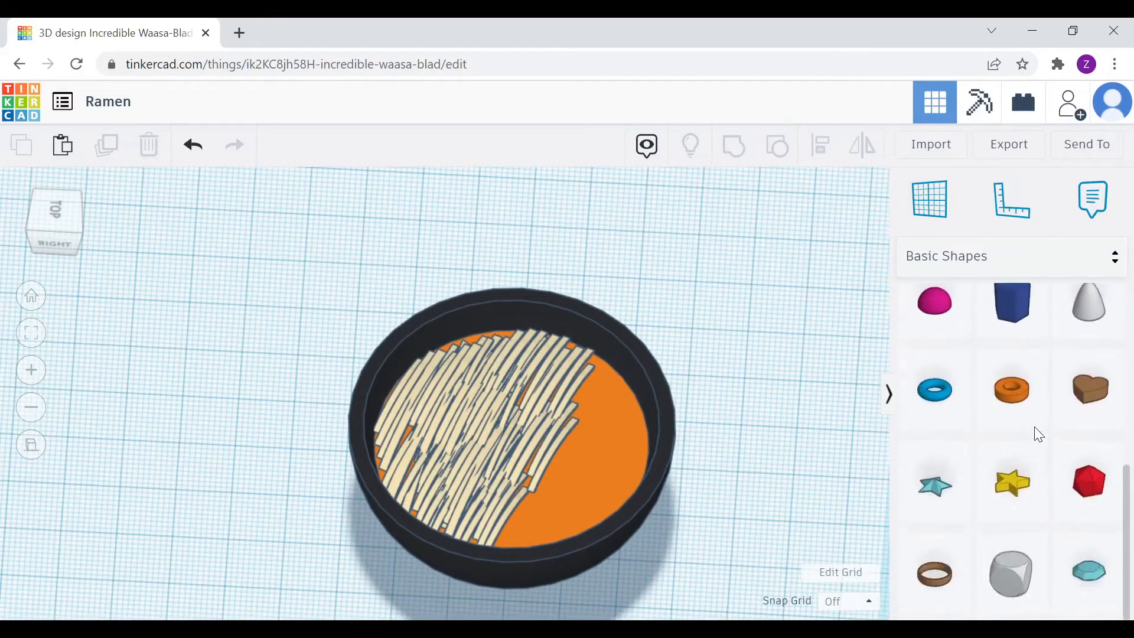
Add a half sphere egg, rotate it to -17°, and place it in the bowl's right side
scroll(1025, 431, up, 6)
scroll(1010, 495, down, 2)
drag(935, 558, 747, 449)
drag(749, 370, 585, 383)
right_drag(666, 439, 679, 477)
drag(589, 435, 571, 439)
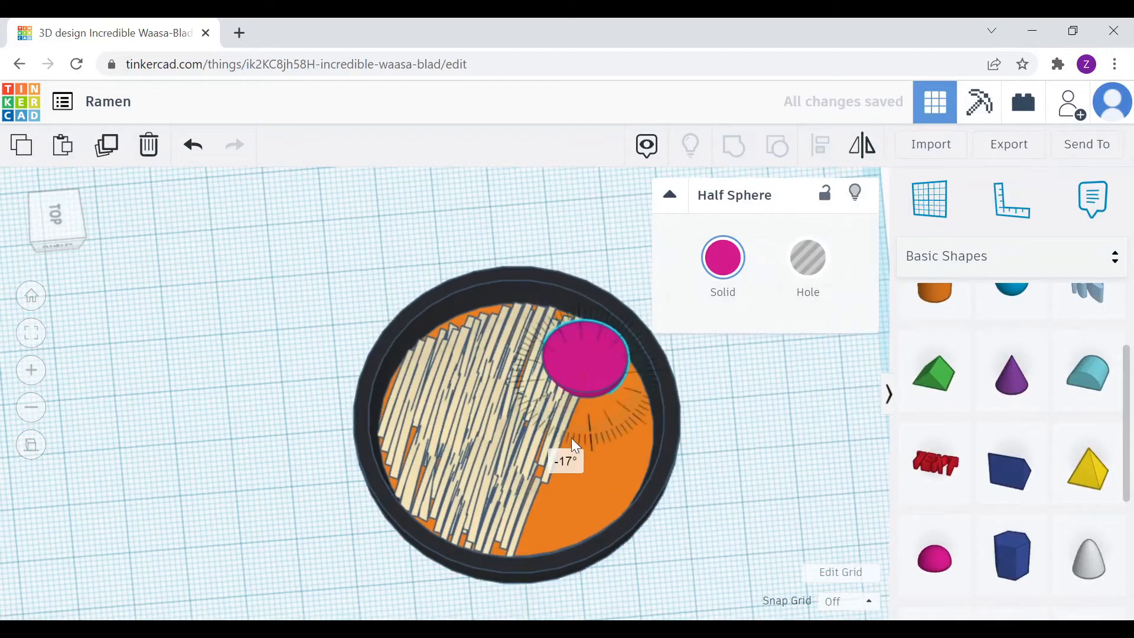
right_drag(565, 436, 614, 434)
click(56, 218)
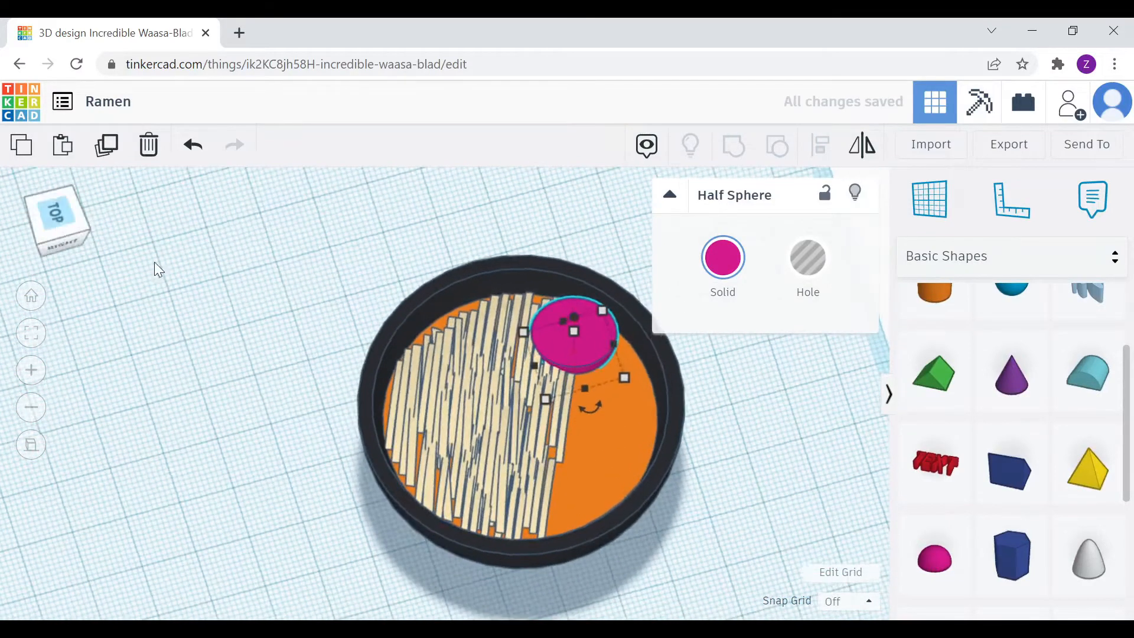
drag(604, 389, 615, 398)
Make the egg white and flatten it to a height of 8.02
click(733, 276)
click(1022, 388)
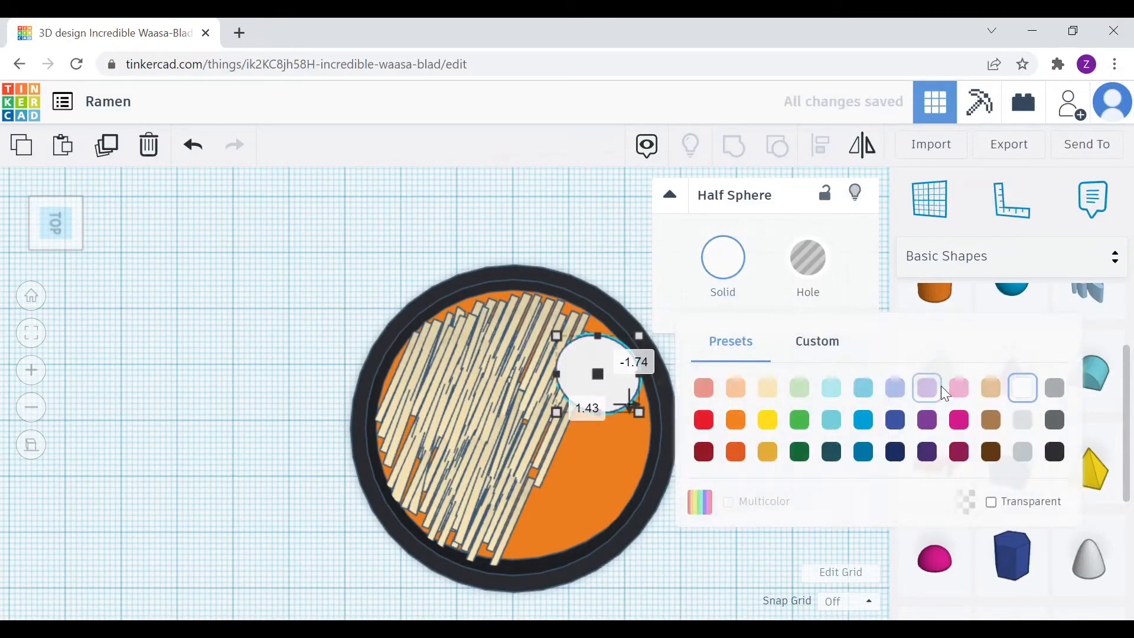
click(768, 388)
click(723, 258)
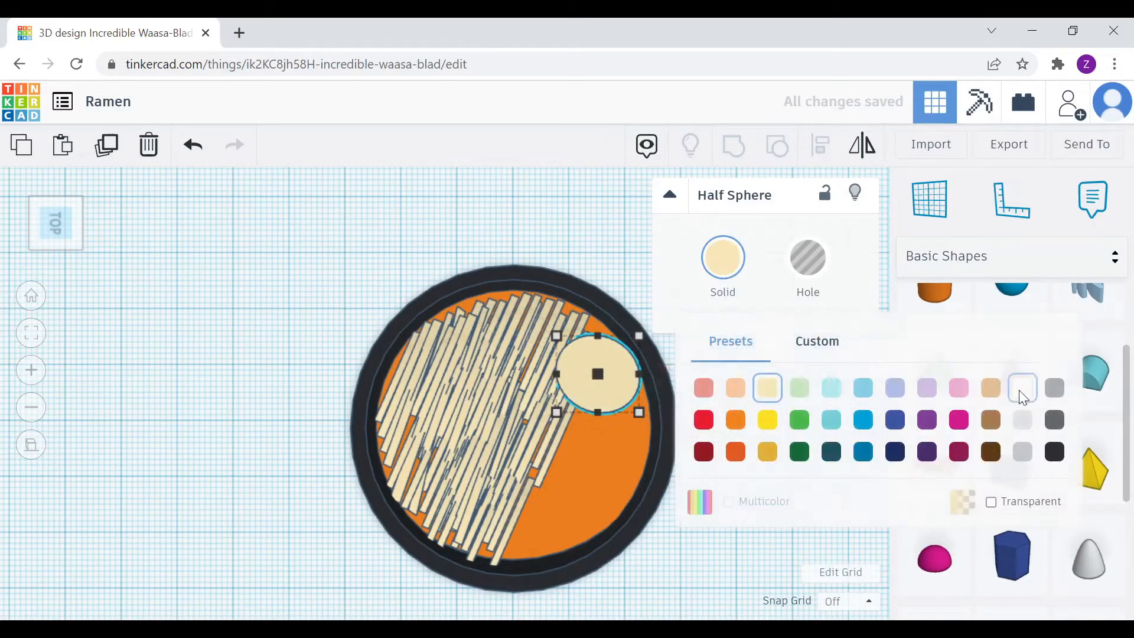
click(1022, 387)
right_drag(678, 438, 697, 395)
drag(598, 384, 599, 399)
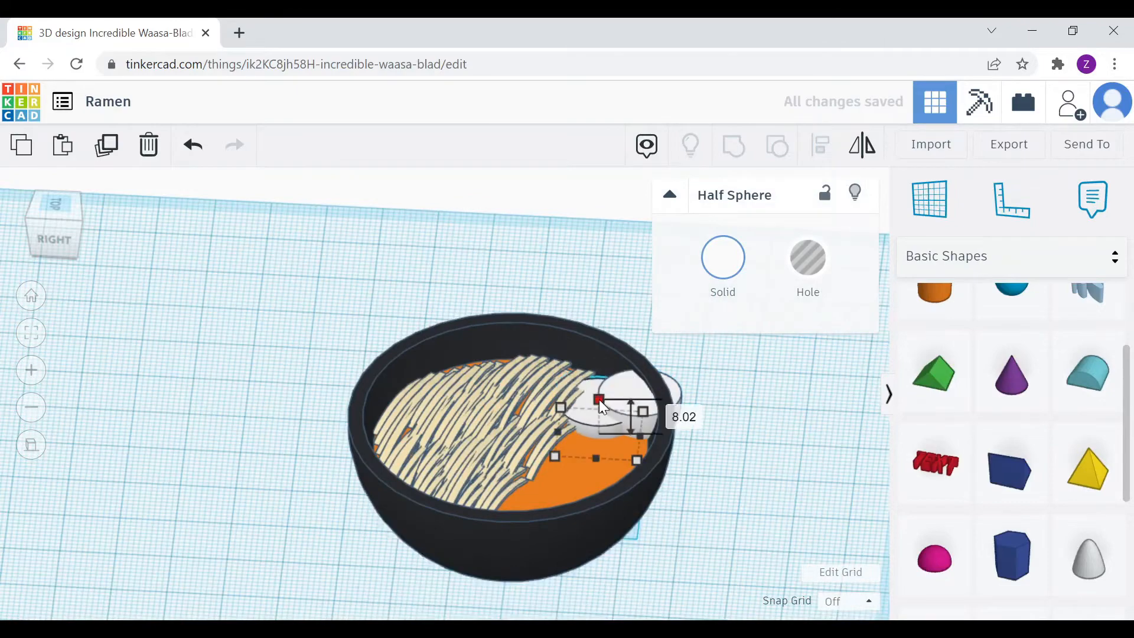
Move the second egg down-left inside the bowl and lower it
right_drag(702, 467, 749, 501)
drag(634, 335, 624, 403)
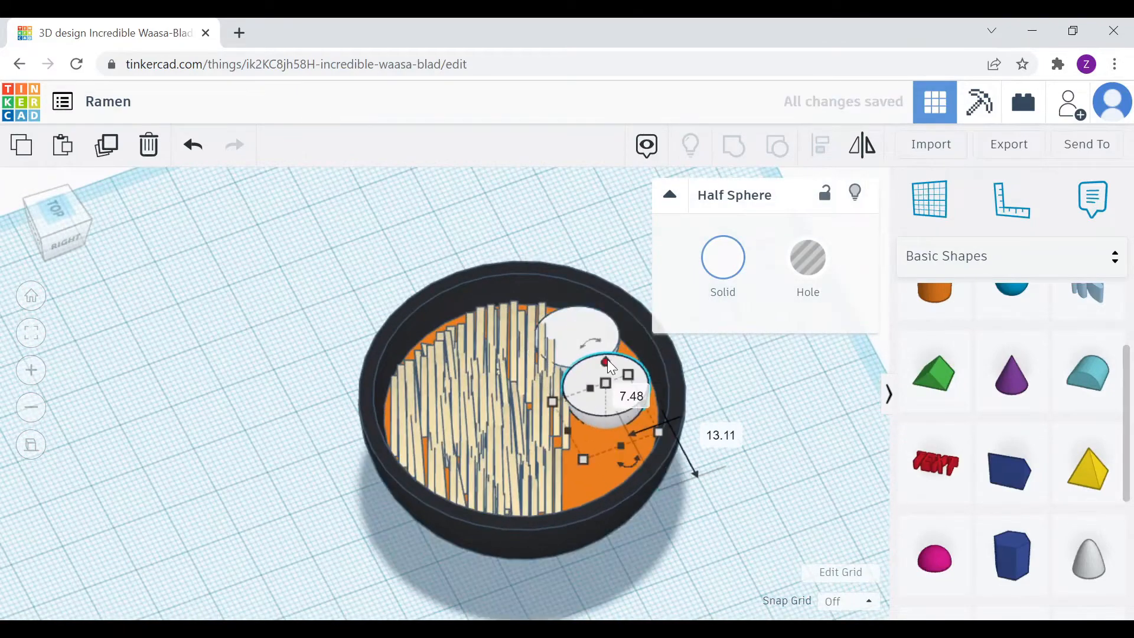
drag(608, 360, 607, 370)
right_drag(679, 454, 731, 493)
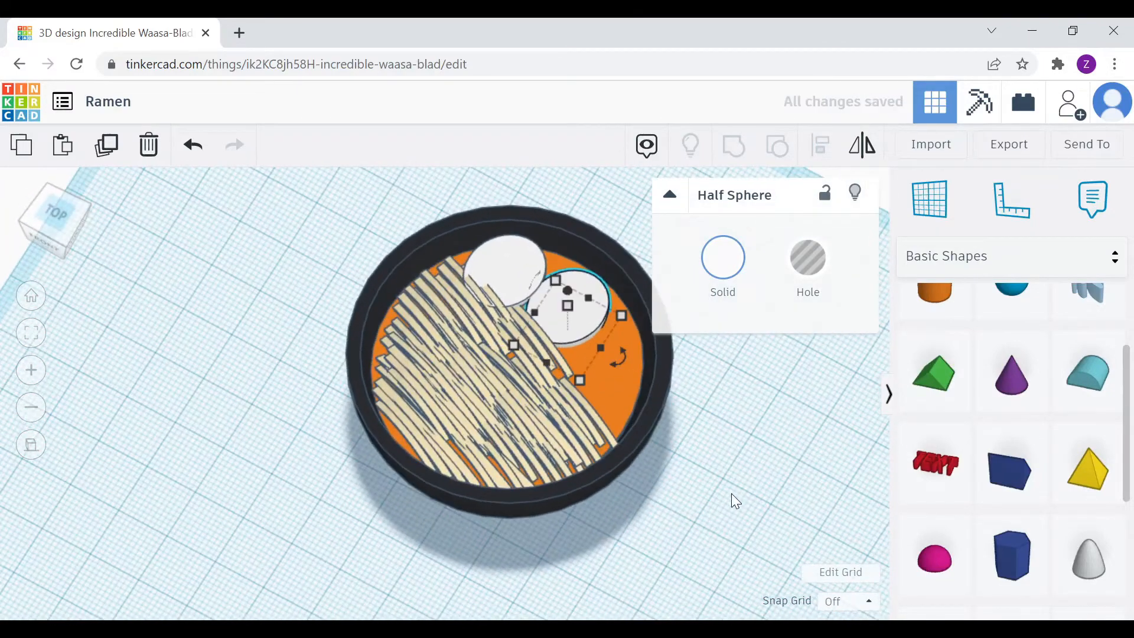
Colour a half sphere yellow and centre it on the first egg as its yolk
click(717, 279)
click(767, 423)
drag(617, 346, 532, 253)
right_drag(598, 248, 557, 309)
Duplicate the yolk onto the second egg and rotate that egg to 9°
key(ctrl+d)
drag(545, 299, 587, 319)
right_drag(587, 319, 598, 373)
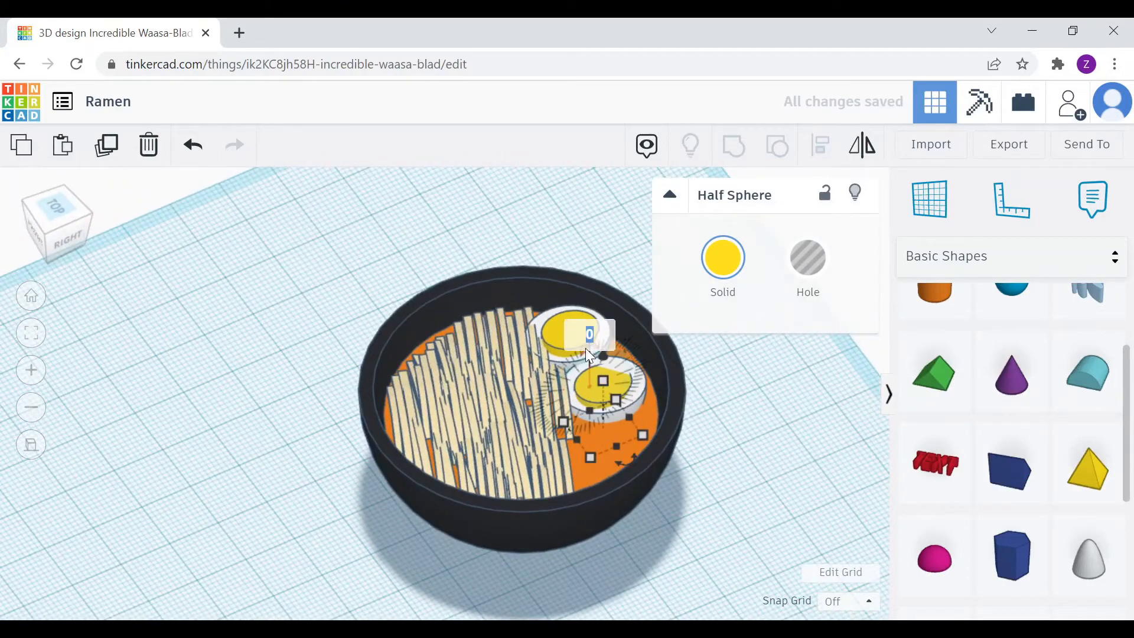
drag(609, 353, 611, 340)
Adjust the yolk's height and inspect the finished eggs
right_drag(602, 313, 636, 418)
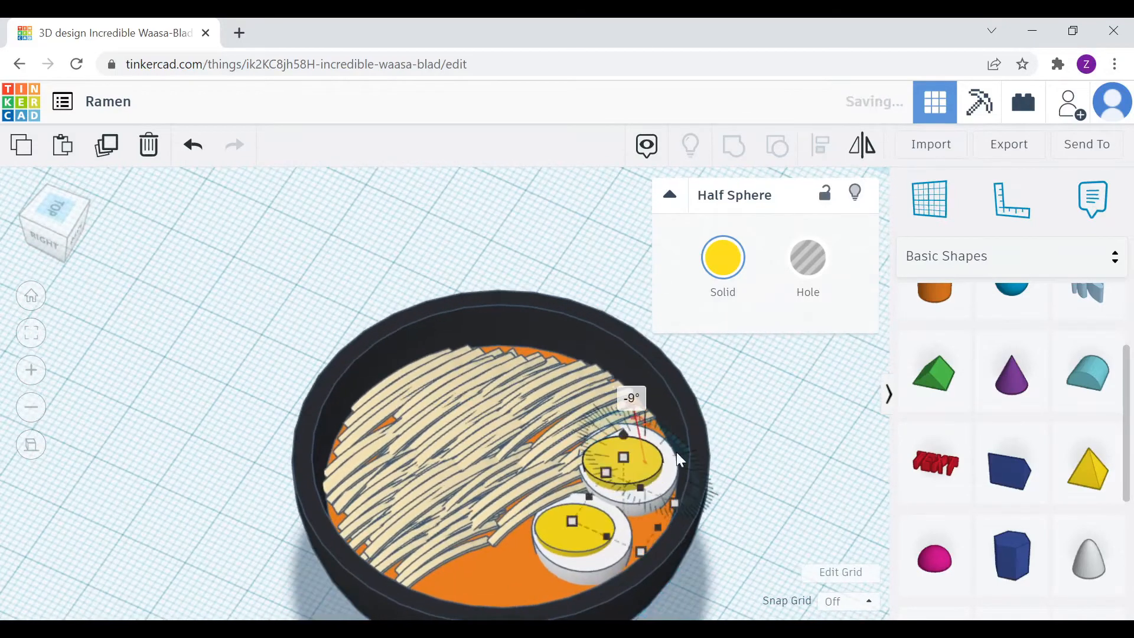
click(738, 449)
drag(623, 437, 623, 434)
click(649, 463)
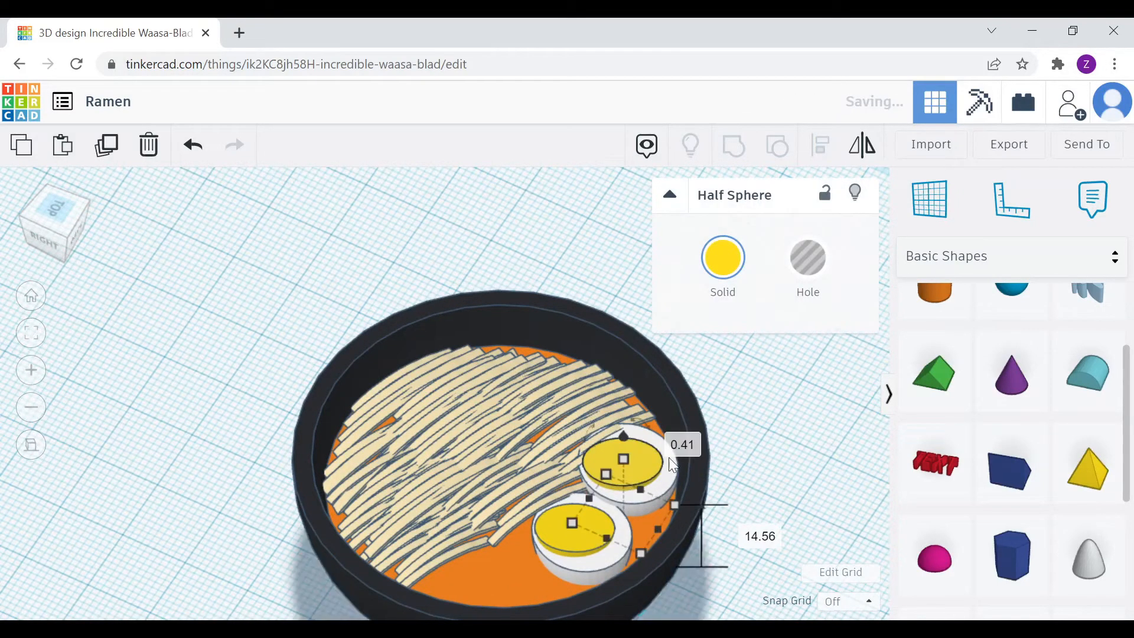
click(745, 485)
scroll(746, 484, down, 3)
right_drag(745, 485, 772, 444)
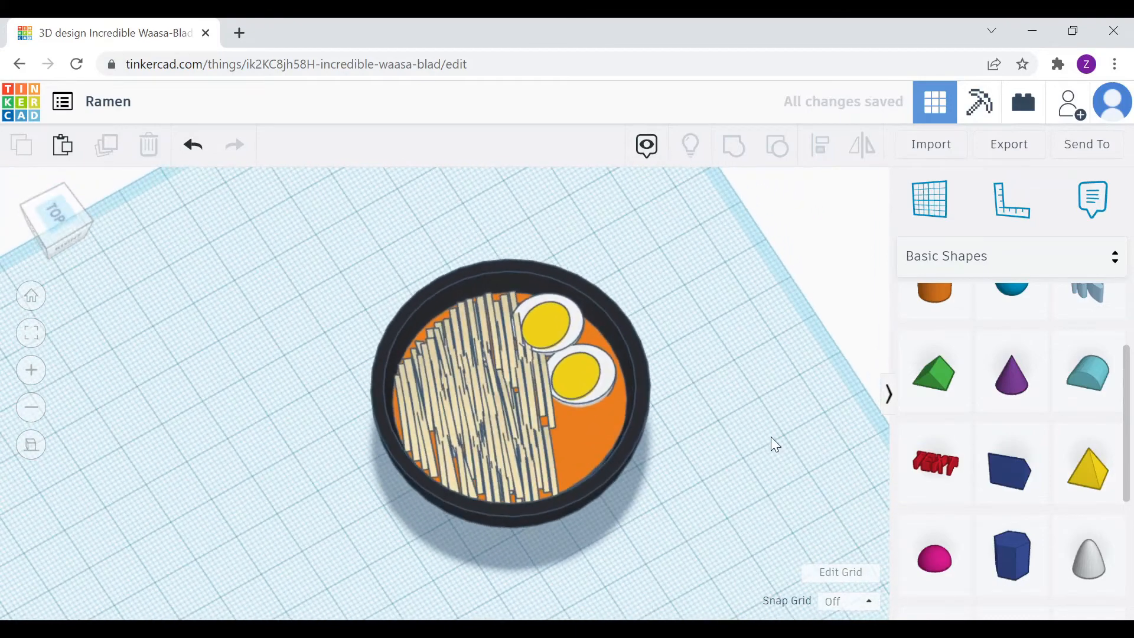
Place an Extrusion generator shape beside the bowl, then delete it
scroll(967, 355, up, 3)
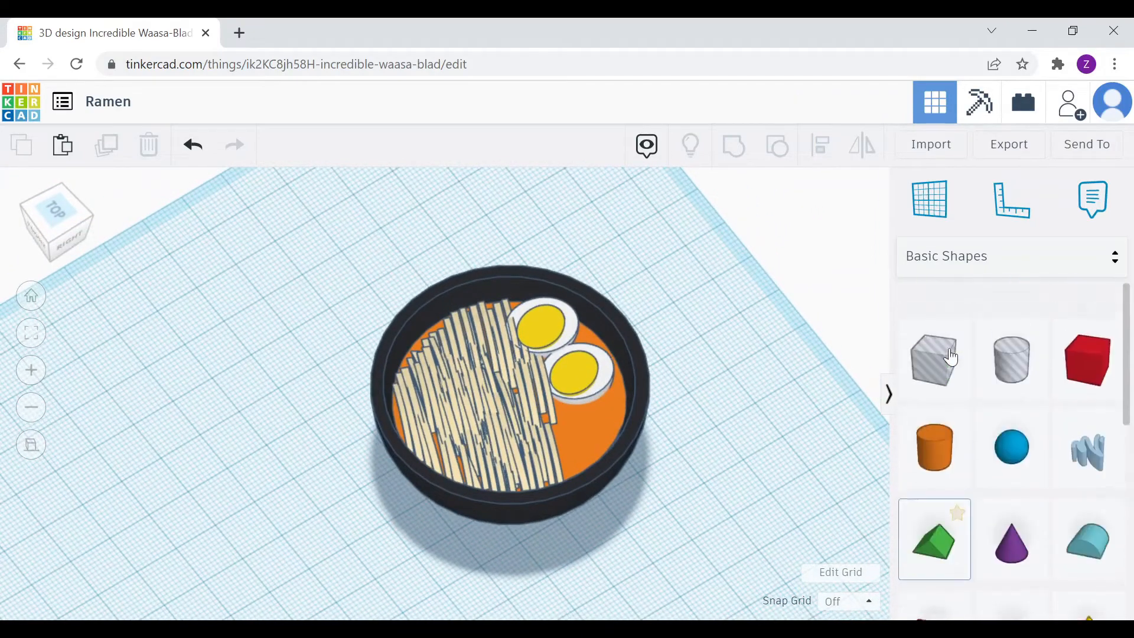
click(969, 258)
scroll(962, 509, down, 5)
click(962, 520)
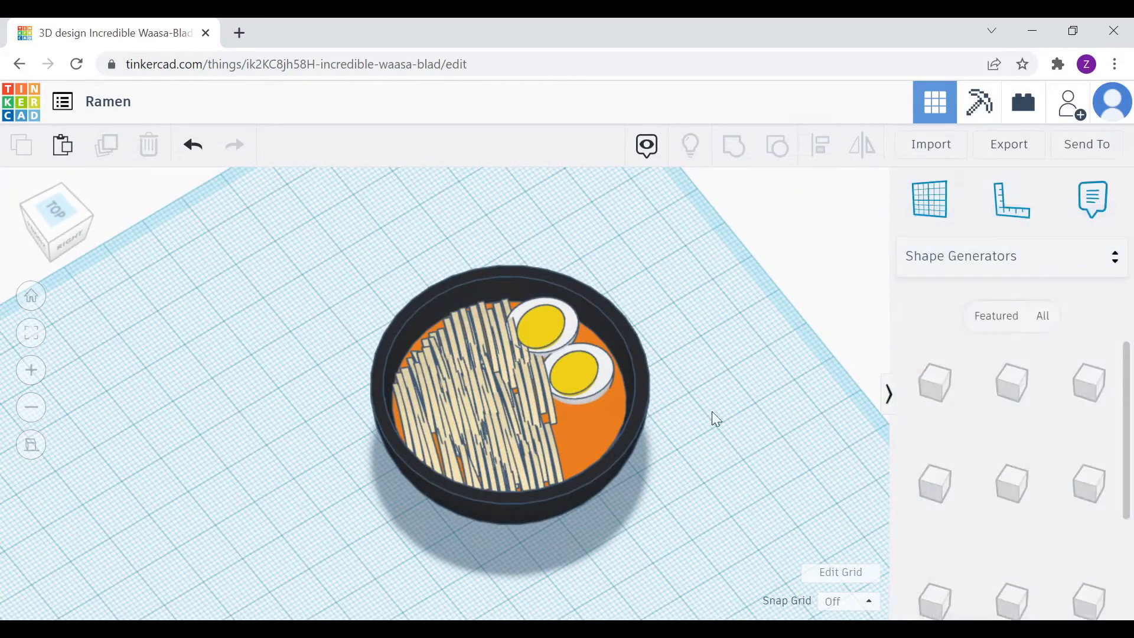
click(939, 391)
click(745, 463)
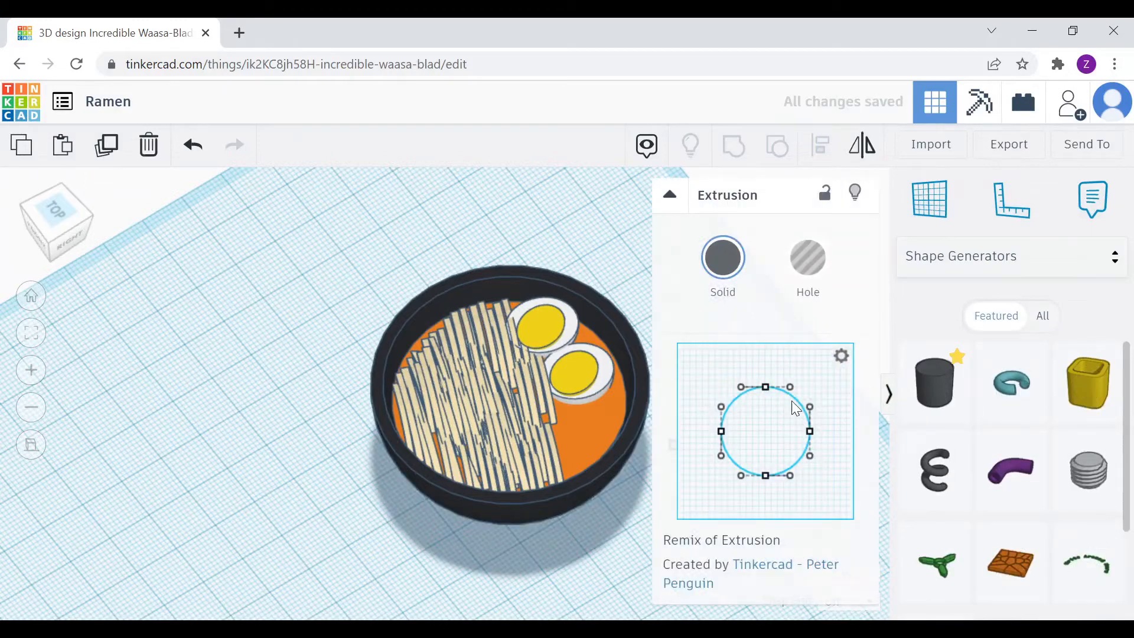
middle_drag(457, 427, 287, 442)
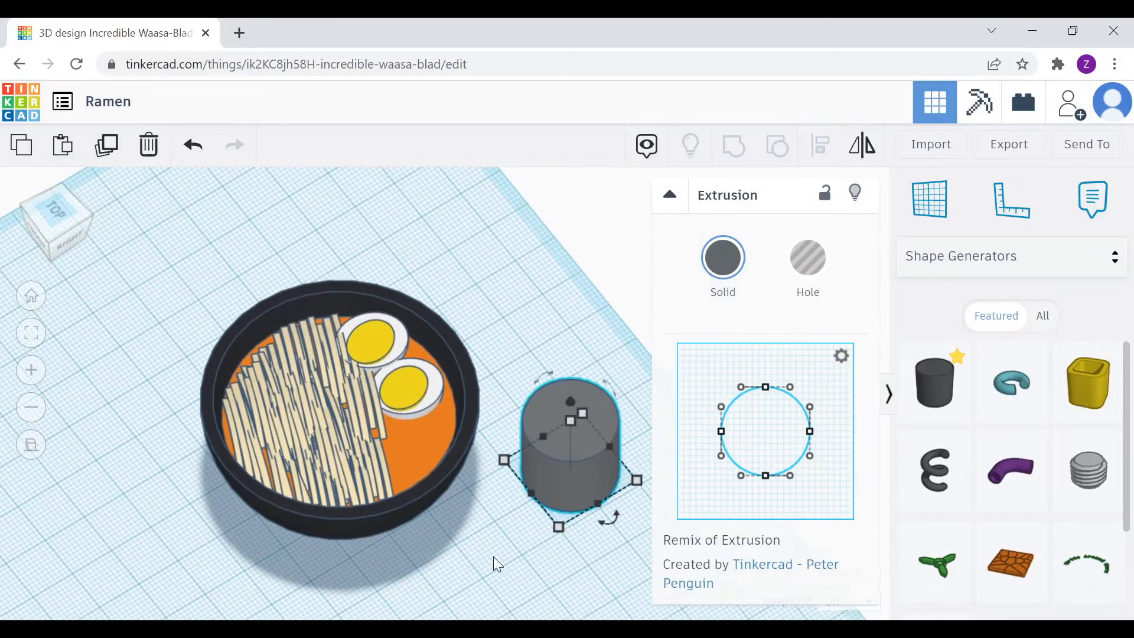
click(494, 557)
click(585, 479)
key(Delete)
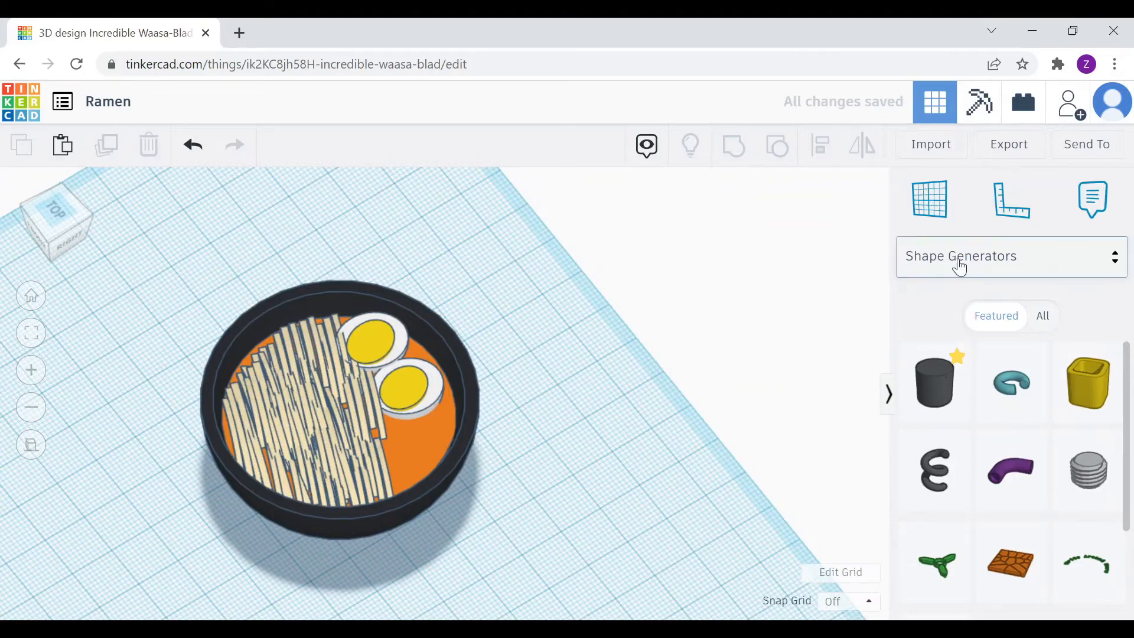
Browse Basic Shapes, then return to Shape Generators and place an Extrusion on the workplane
click(961, 268)
click(998, 338)
scroll(1049, 481, down, 4)
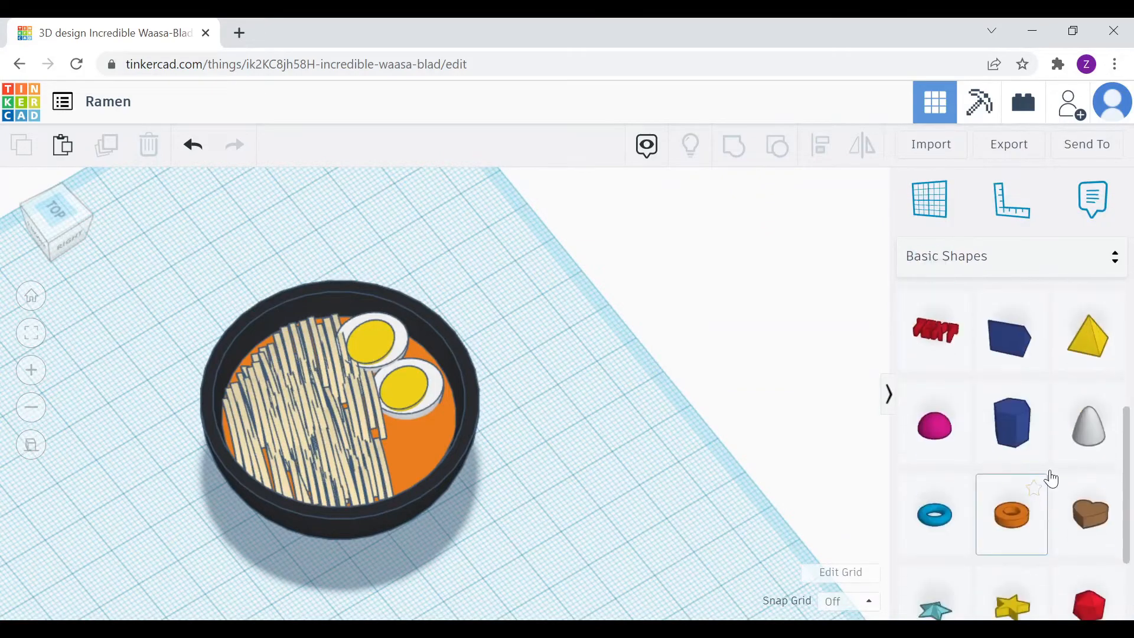
scroll(1051, 476, up, 4)
scroll(1093, 513, down, 6)
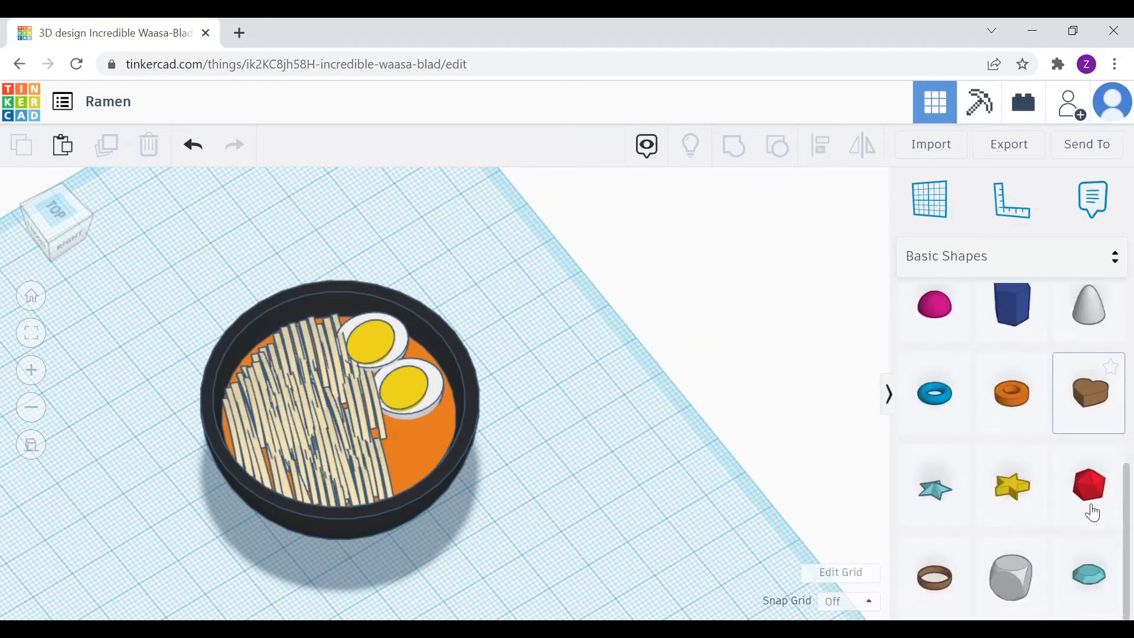
scroll(1092, 513, up, 2)
scroll(1093, 513, down, 2)
scroll(1093, 513, up, 6)
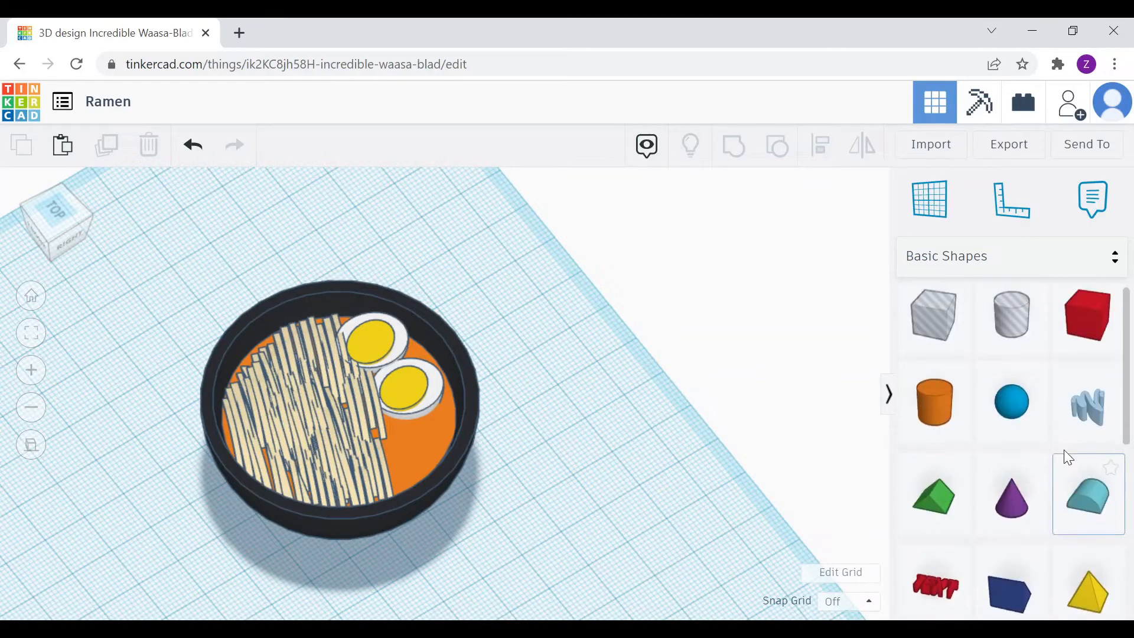
click(959, 262)
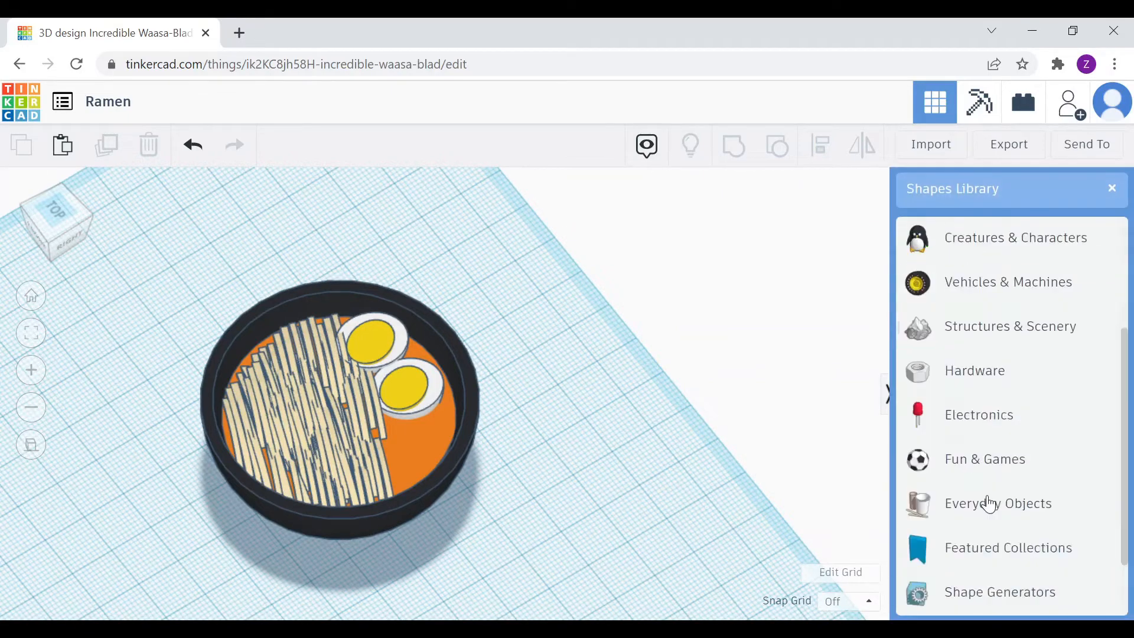
click(1000, 590)
drag(935, 381, 581, 454)
Reshape the extrusion's outline points from top view and colour it dark red
click(71, 207)
drag(724, 398, 724, 398)
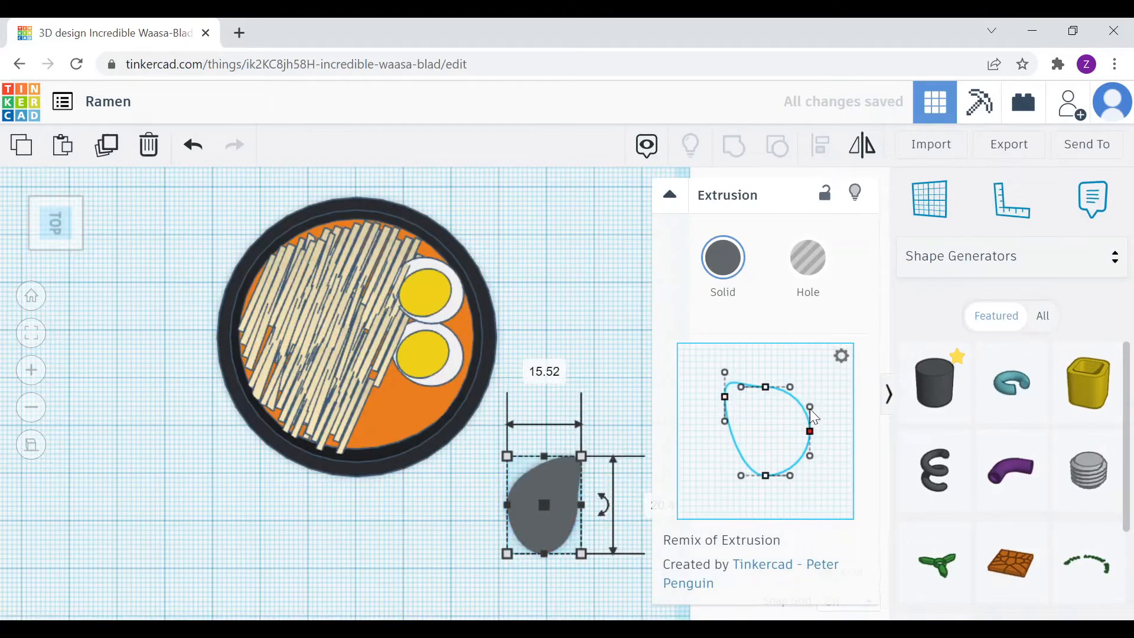
drag(770, 476, 768, 461)
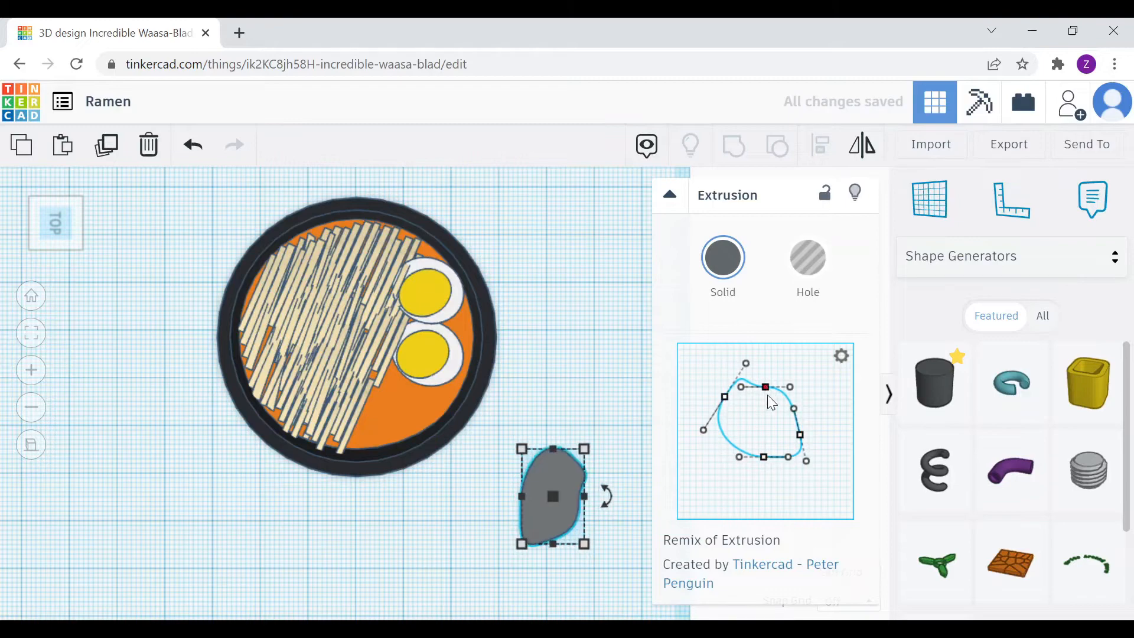
click(723, 259)
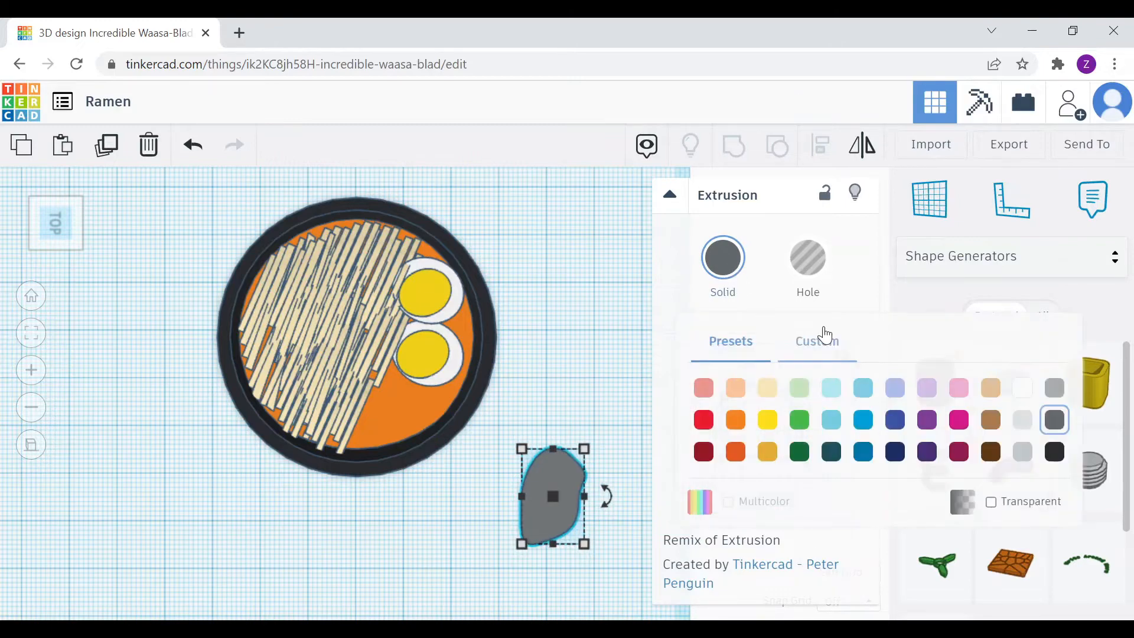
click(704, 452)
Flatten the red slice to a thin height and bring up its custom colour choices
click(607, 413)
right_drag(607, 413, 611, 397)
click(561, 482)
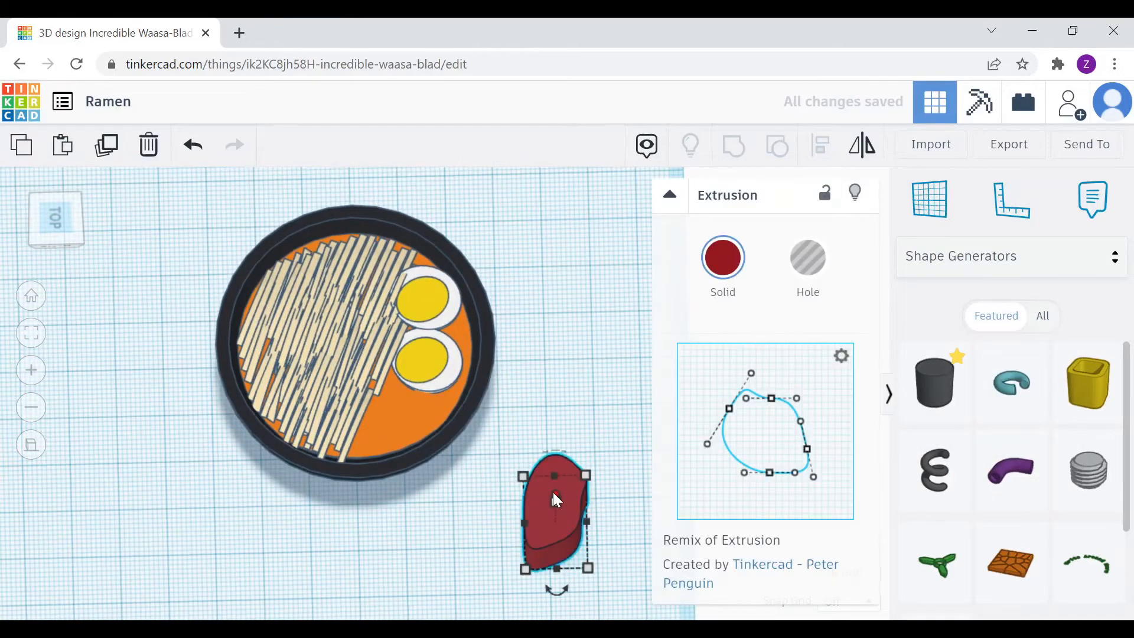
mouse_move(554, 493)
mouse_down()
mouse_move(559, 452)
mouse_move(560, 480)
mouse_move(588, 440)
mouse_move(578, 434)
mouse_move(569, 491)
mouse_up()
click(587, 477)
click(726, 278)
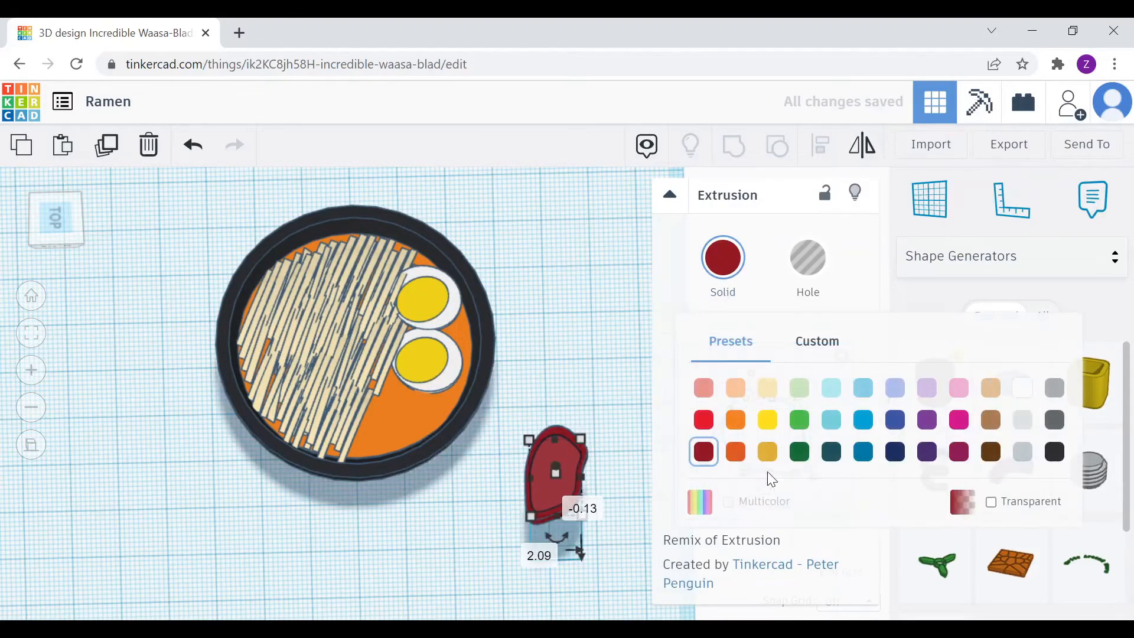
click(818, 343)
Reduce both meat layers' height, lower the upper one, and move both over the bowl
drag(515, 414, 594, 525)
right_drag(602, 473, 600, 319)
drag(565, 324, 569, 330)
click(641, 325)
right_drag(641, 325, 680, 414)
click(585, 377)
drag(584, 345, 586, 349)
click(600, 329)
right_drag(600, 328, 605, 348)
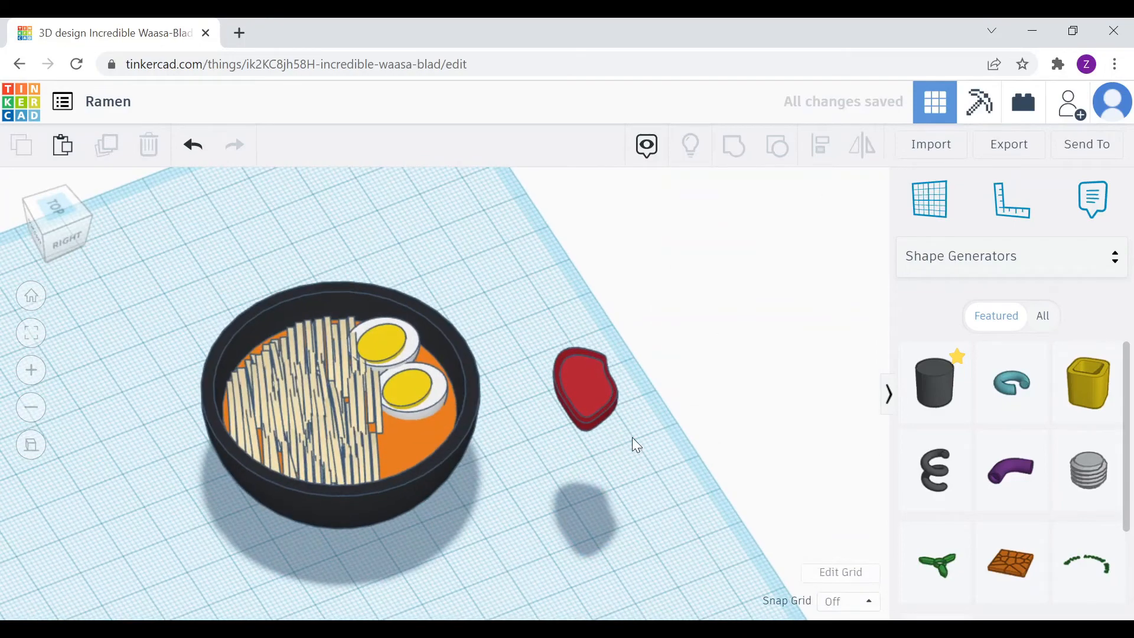
drag(632, 438, 536, 334)
drag(586, 380, 378, 408)
Align the two meat layers over the soup and group them into one slice
click(62, 210)
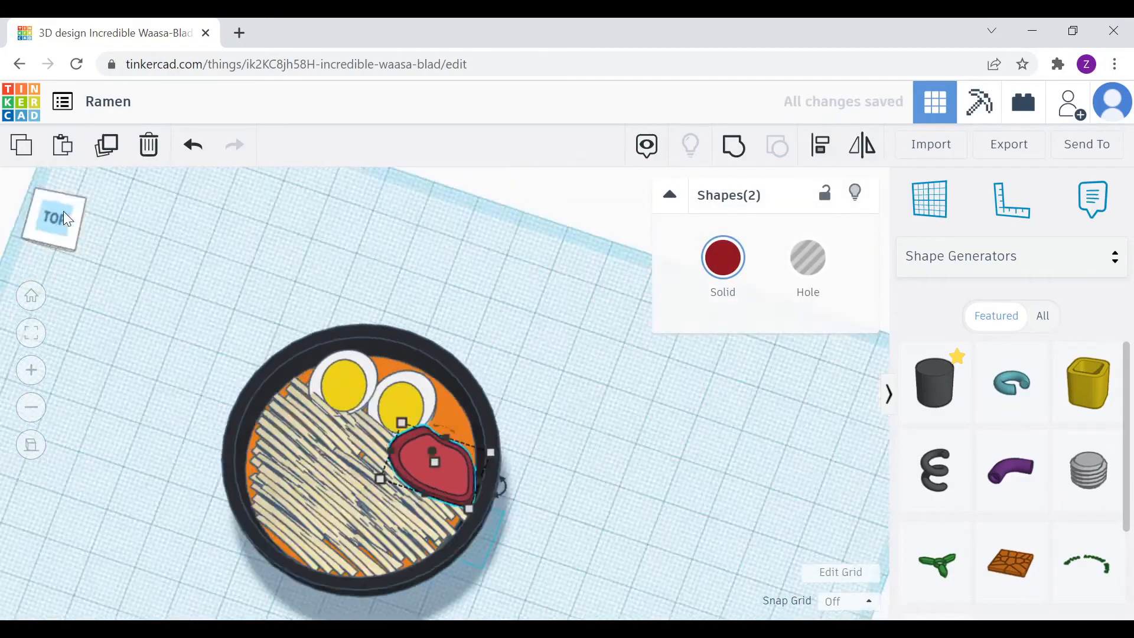
click(513, 496)
click(513, 496)
shift+click(520, 501)
click(548, 500)
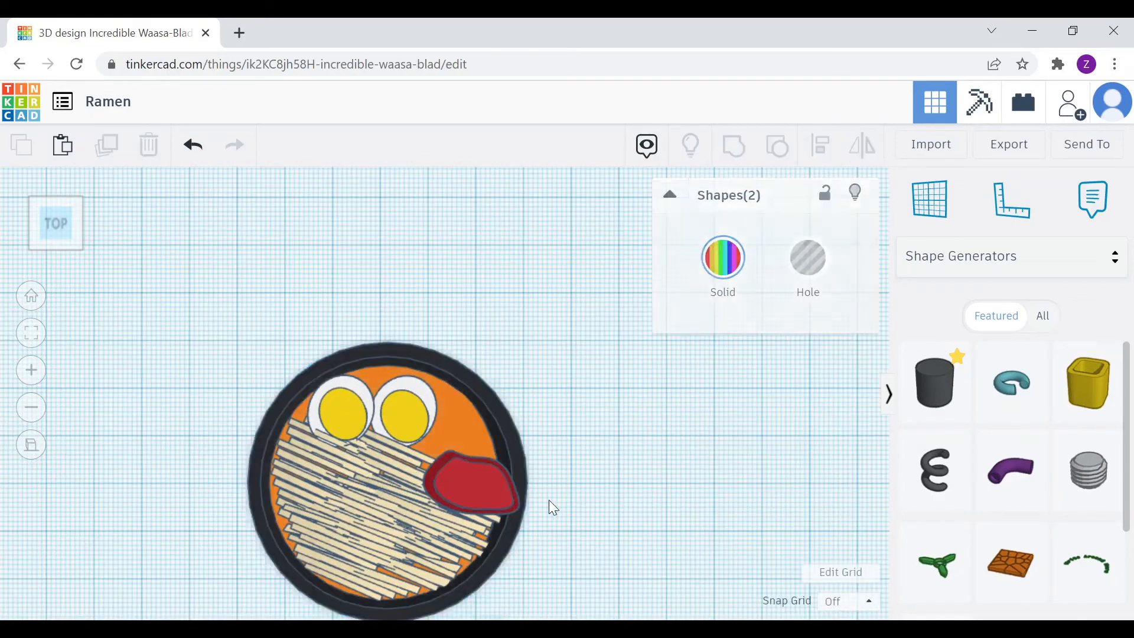
drag(472, 489, 433, 481)
shift+click(433, 472)
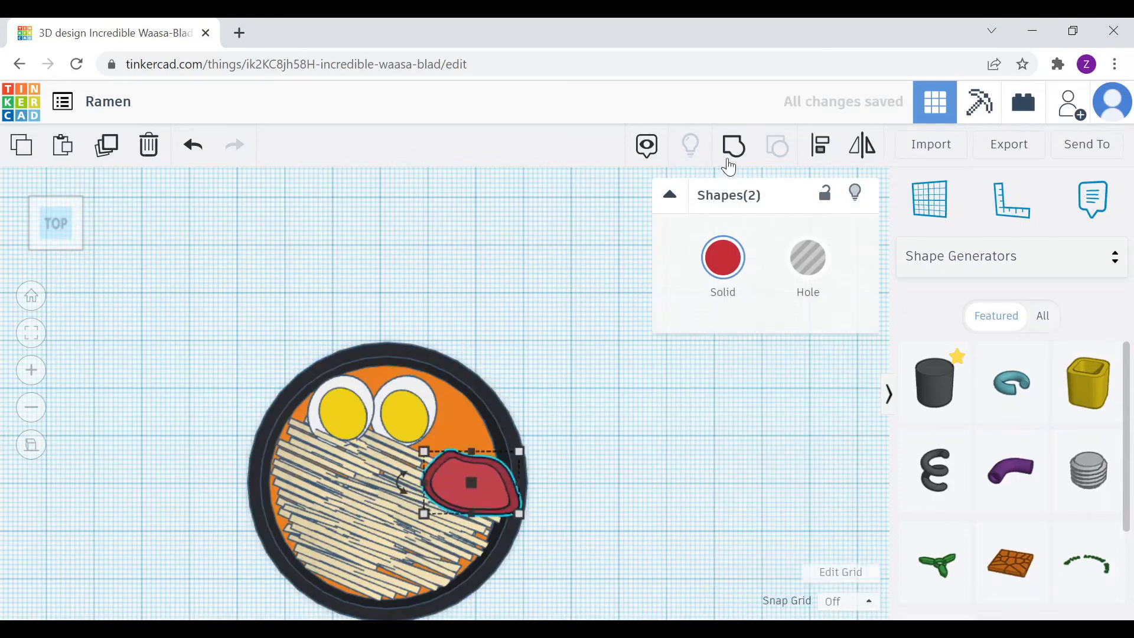
click(732, 154)
Shift the meat colour toward orange-red, then restore the parts' original red
click(735, 260)
click(728, 592)
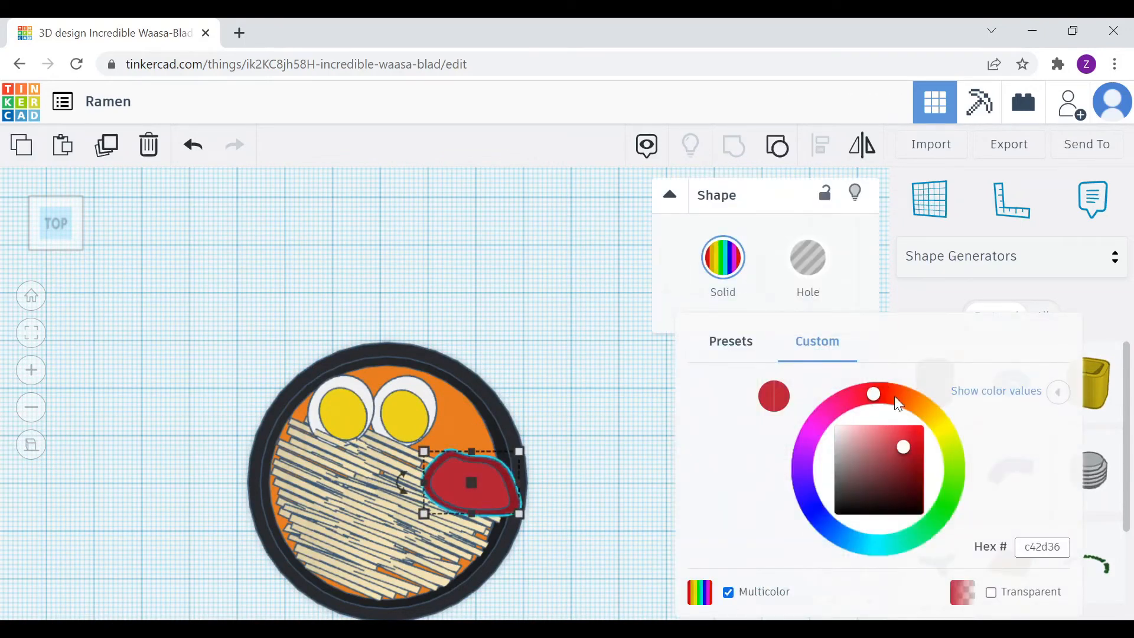
mouse_move(895, 397)
mouse_down()
mouse_move(912, 398)
mouse_move(883, 402)
mouse_up()
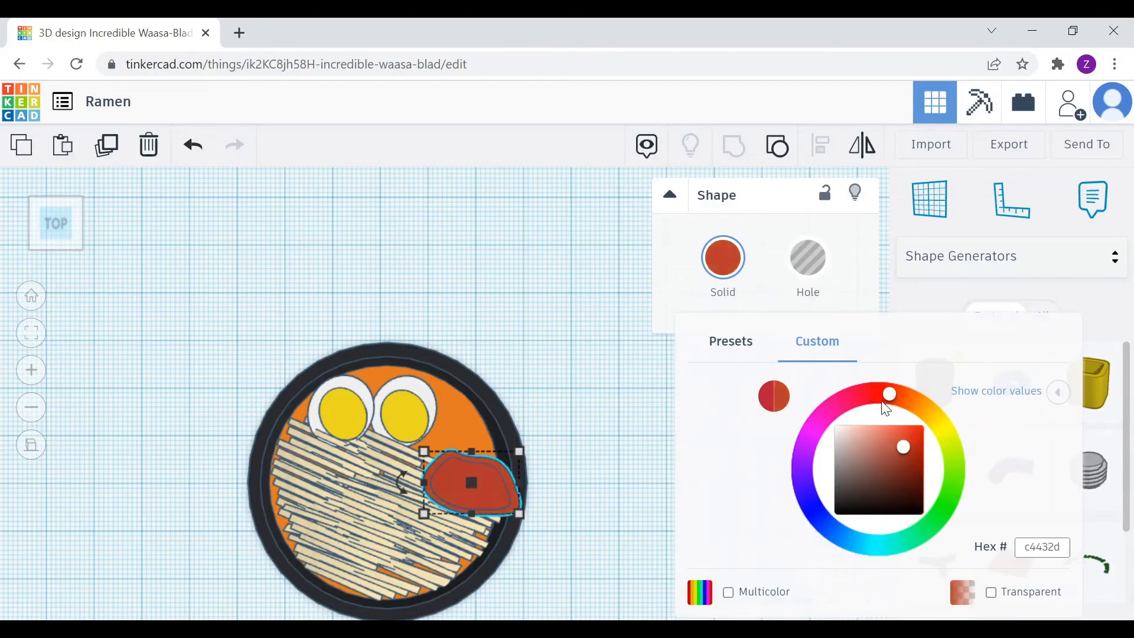
right_drag(604, 462, 527, 477)
click(732, 273)
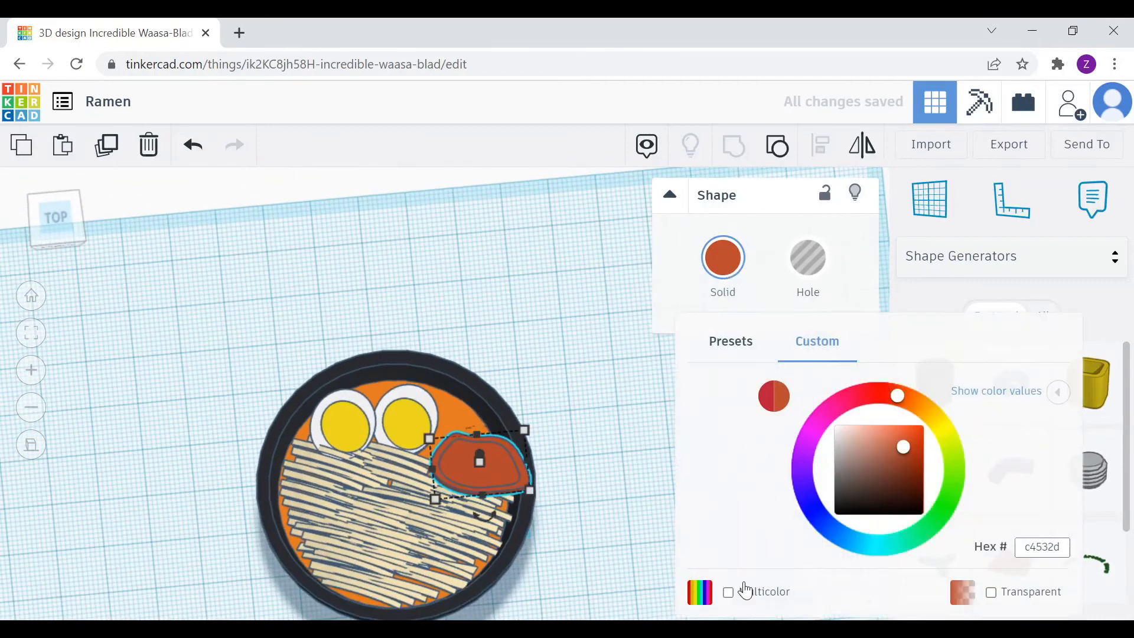
click(733, 592)
Rotate the meat slice to -114°, narrow it, and place it beside the eggs
click(609, 502)
drag(511, 466, 485, 459)
drag(470, 520, 522, 417)
drag(416, 517, 436, 508)
mouse_move(460, 492)
mouse_down()
mouse_move(463, 472)
mouse_move(409, 467)
mouse_move(475, 446)
mouse_move(464, 480)
mouse_move(496, 512)
mouse_move(487, 501)
mouse_move(444, 505)
mouse_up()
Copy and paste the meat slice to add a single duplicate
key(ctrl+c)
key(ctrl+v)
key(ctrl+v)
key(ctrl+v)
key(ctrl+z)
key(ctrl+z)
key(ctrl+z)
key(ctrl+v)
Nudge the copy beside the original and lower all floating meat pieces into the soup
right_drag(602, 454, 628, 353)
drag(469, 320, 470, 395)
click(498, 347)
drag(477, 300, 480, 373)
right_drag(536, 371, 513, 458)
click(458, 387)
shift+click(485, 402)
drag(461, 372, 461, 429)
right_drag(585, 370, 642, 452)
click(643, 452)
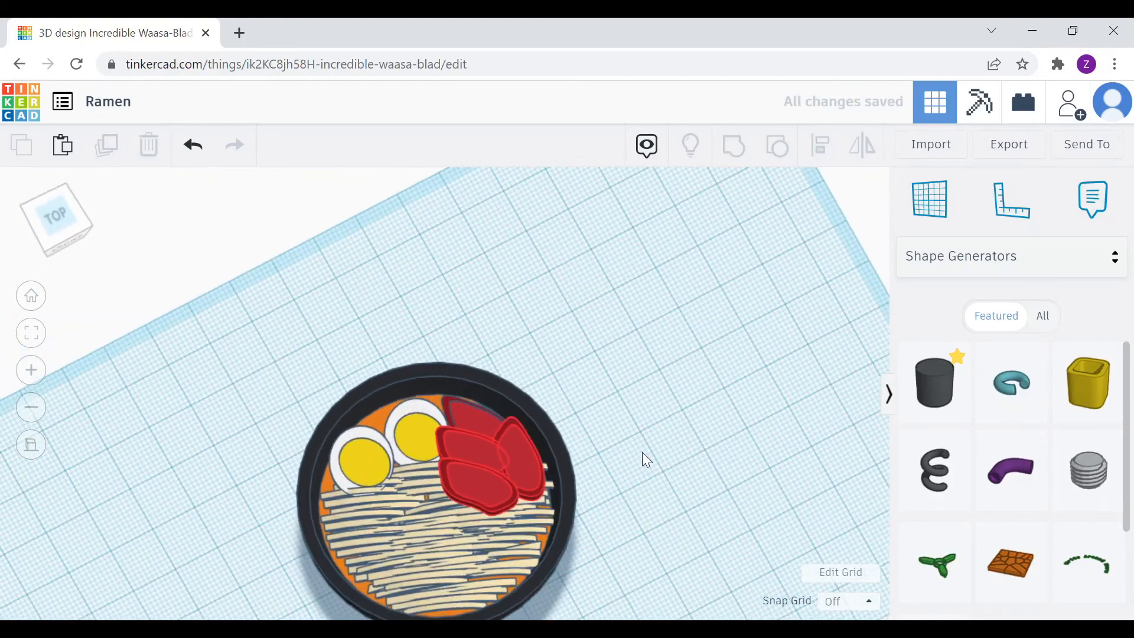
Shift the left, right and middle slices into a tighter fan beside the eggs
click(503, 484)
right_drag(514, 480, 412, 480)
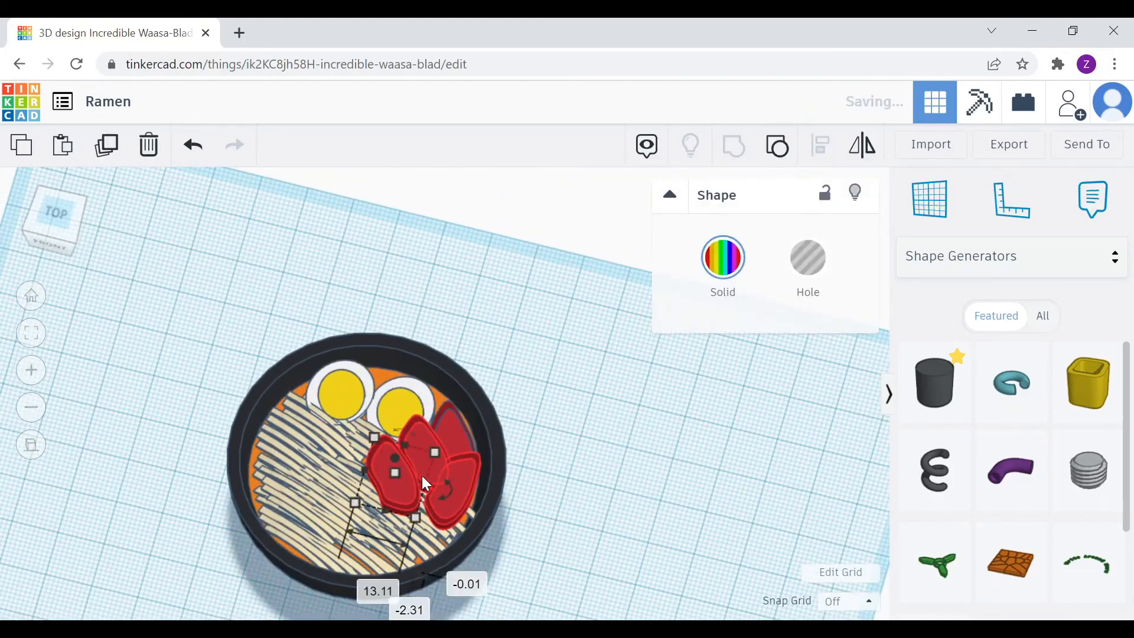
click(723, 257)
click(620, 500)
click(463, 476)
drag(393, 463, 384, 452)
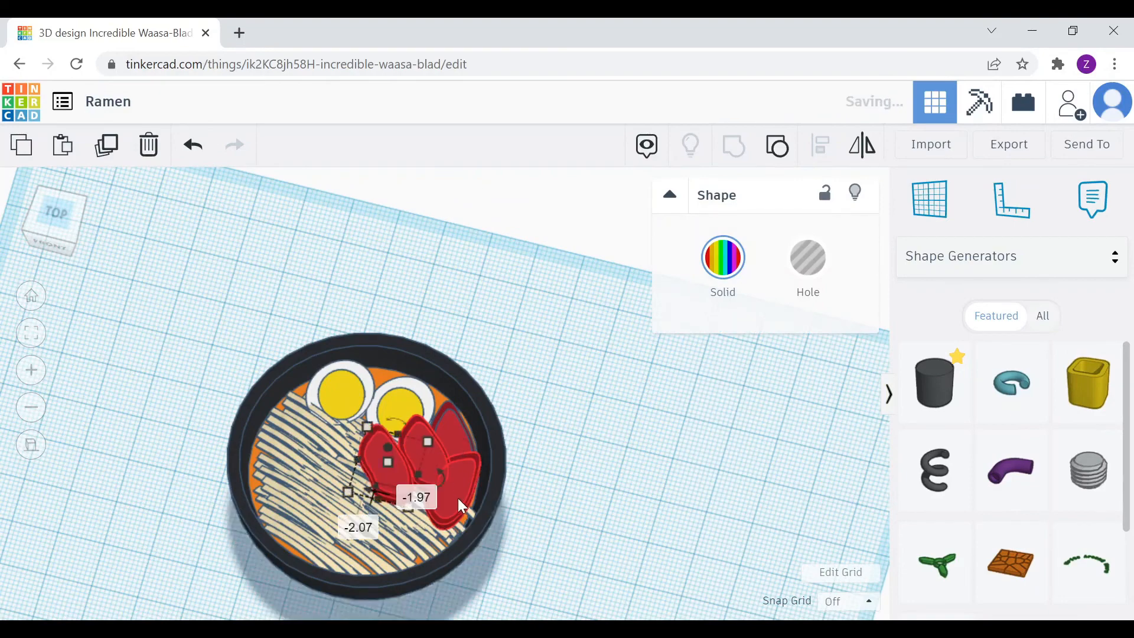
drag(459, 498, 459, 511)
drag(425, 460, 426, 461)
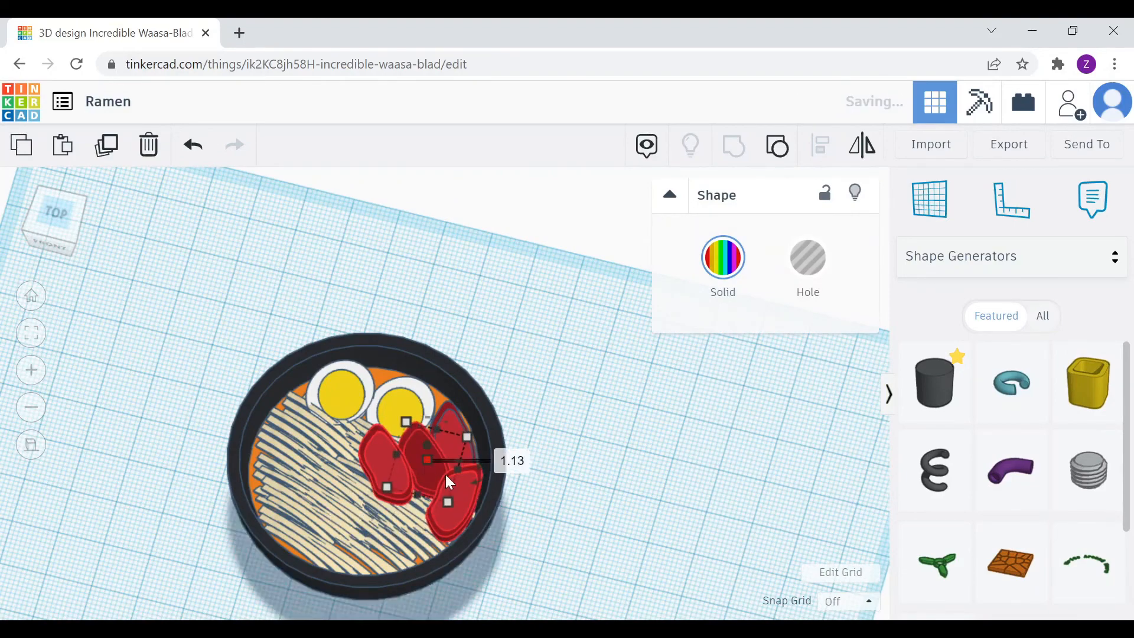
right_drag(556, 479, 580, 435)
click(445, 456)
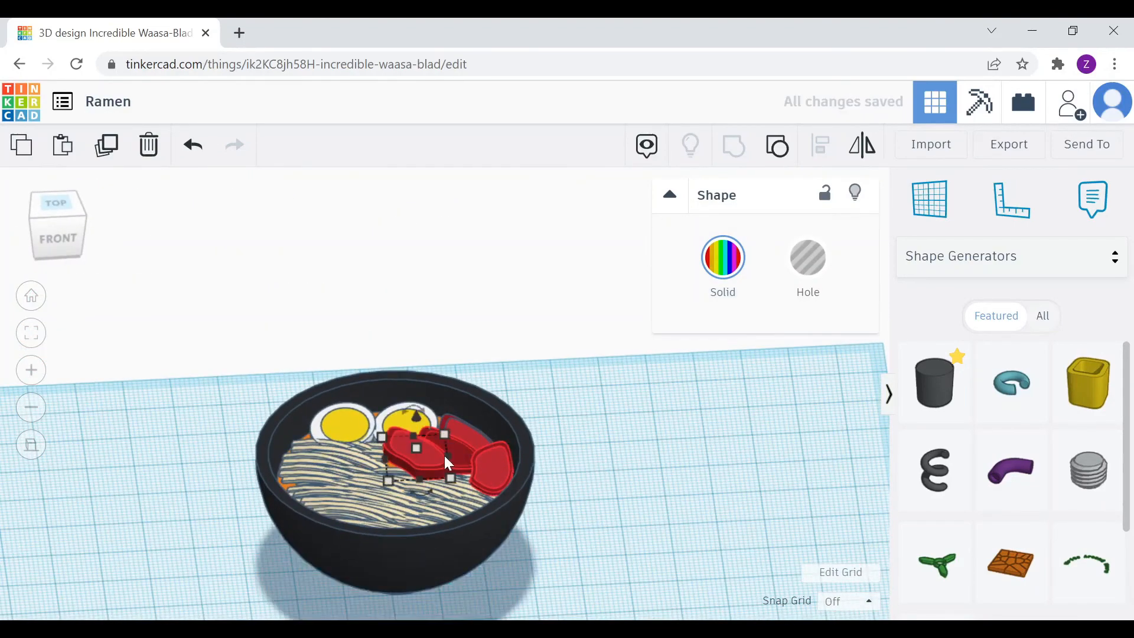
right_drag(421, 467, 470, 504)
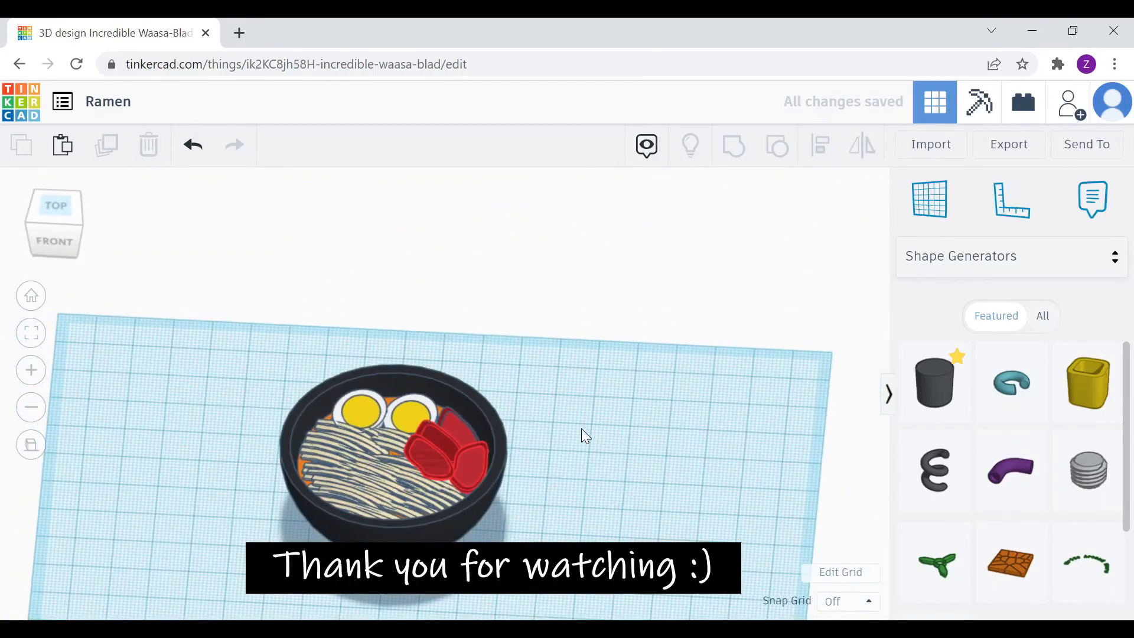
scroll(577, 426, up, 3)
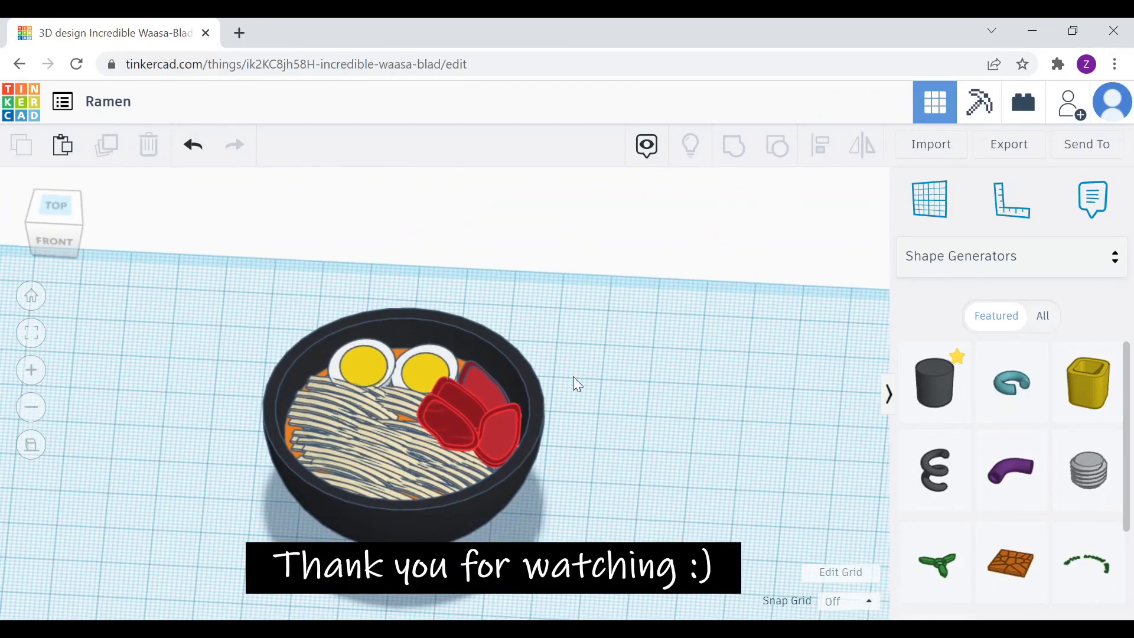
scroll(565, 379, up, 1)
scroll(565, 379, up, 1)
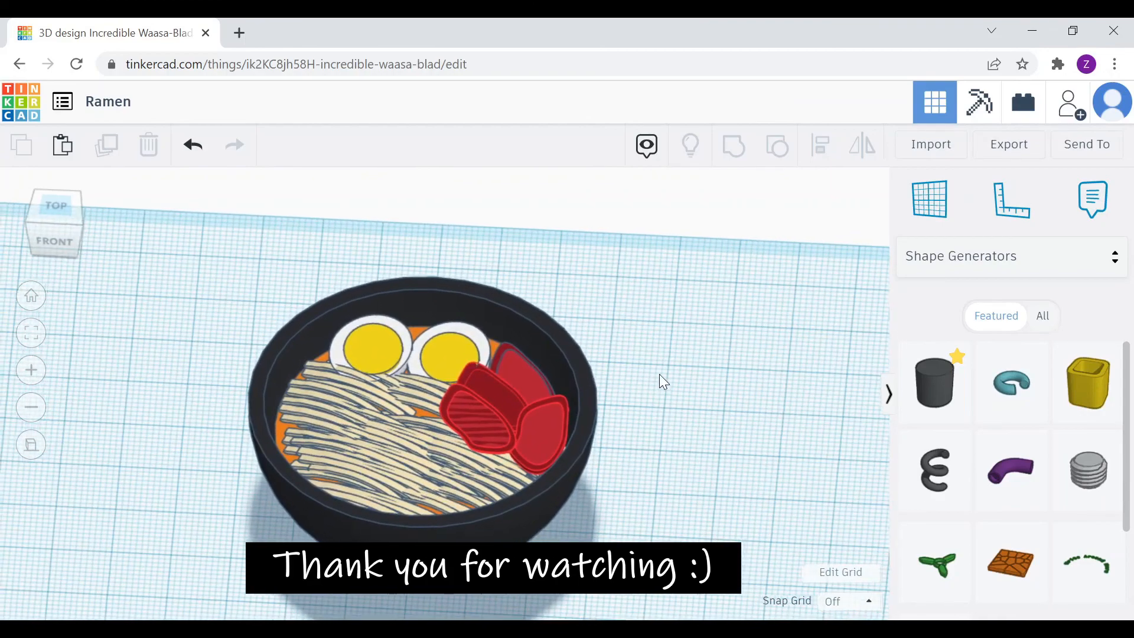